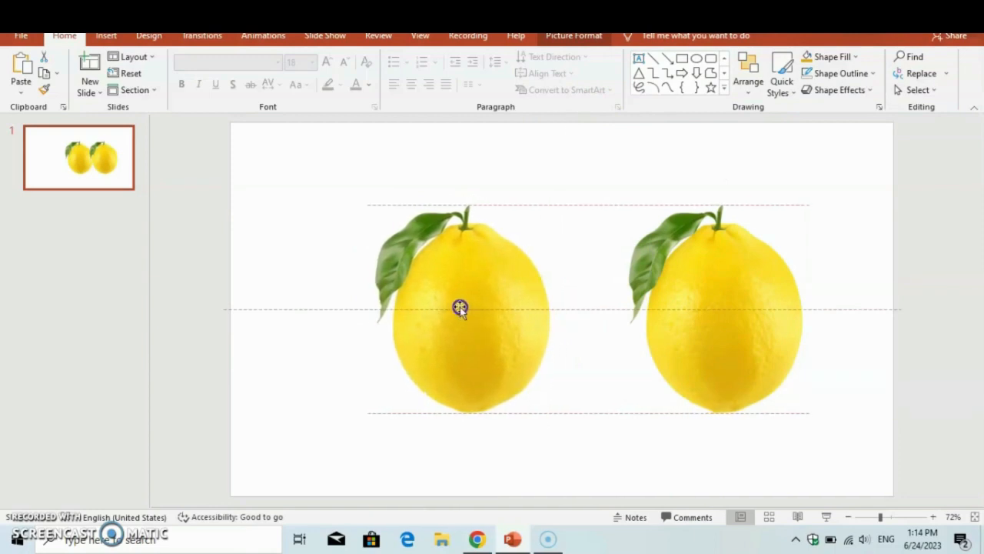
Step: Move the right lemon closer to the left one, and crop the left lemon to its top half
{"action": "left_click_drag", "start_coordinate": [679, 321], "coordinate": [624, 321]}
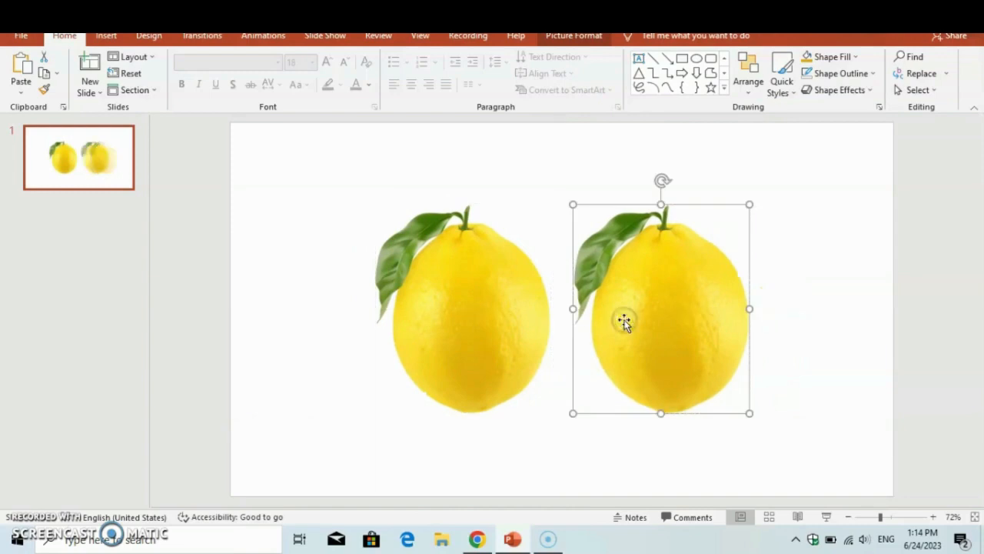
{"action": "left_click", "coordinate": [453, 321]}
{"action": "right_click", "coordinate": [454, 322]}
{"action": "left_click", "coordinate": [499, 348]}
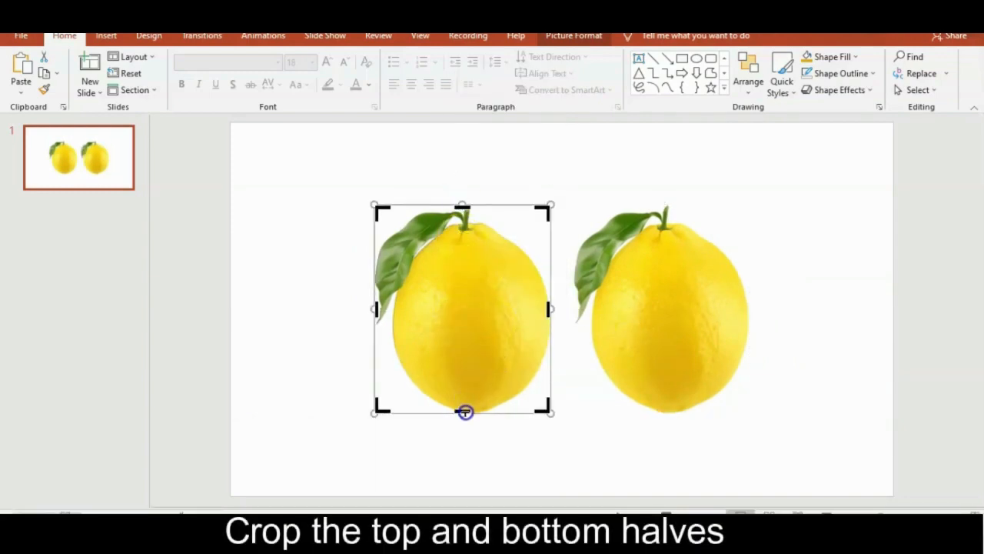
{"action": "left_click_drag", "start_coordinate": [465, 411], "coordinate": [456, 327]}
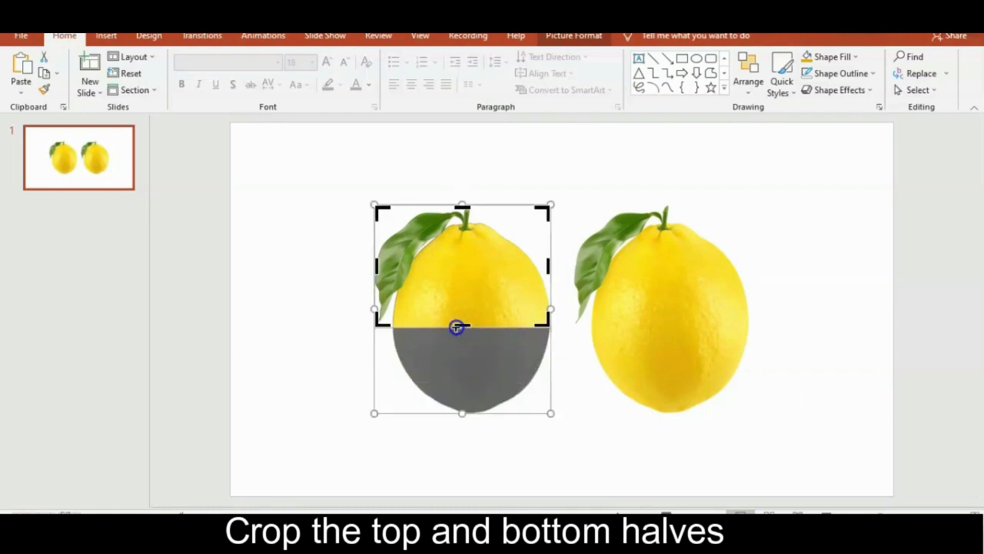
Step: Crop the right lemon from above so only its bottom half remains, cut at the same level as the other
{"action": "left_click", "coordinate": [729, 314]}
{"action": "right_click", "coordinate": [729, 314]}
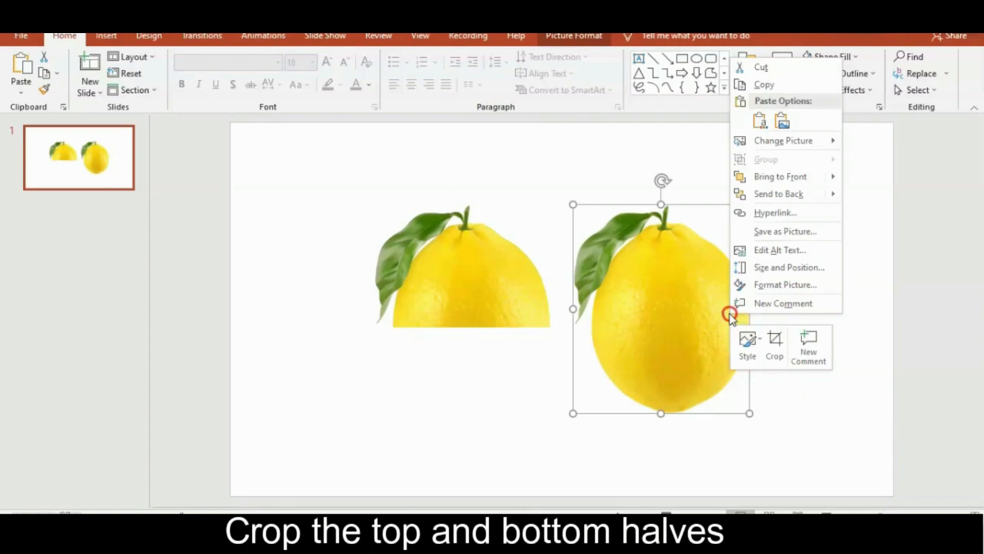
{"action": "left_click", "coordinate": [774, 345]}
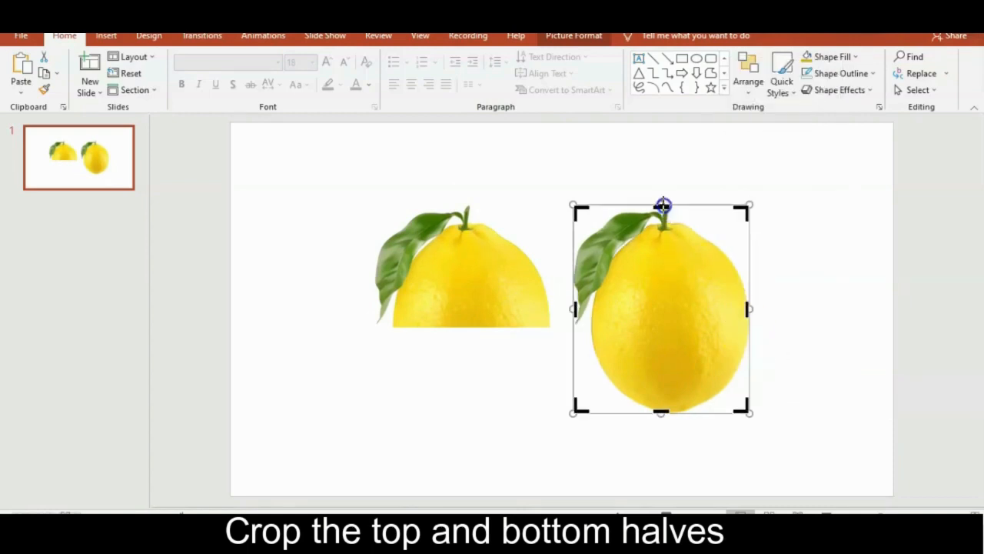
{"action": "left_click_drag", "start_coordinate": [663, 206], "coordinate": [659, 325]}
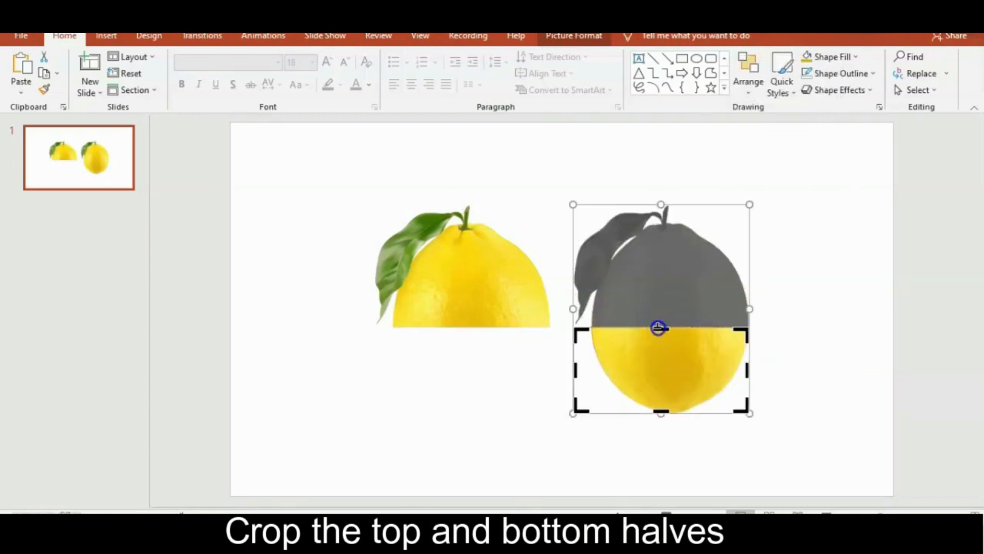
{"action": "left_click", "coordinate": [512, 418]}
Step: Move the two cropped halves together at the slide's centre to form one whole lemon
{"action": "left_click", "coordinate": [481, 332]}
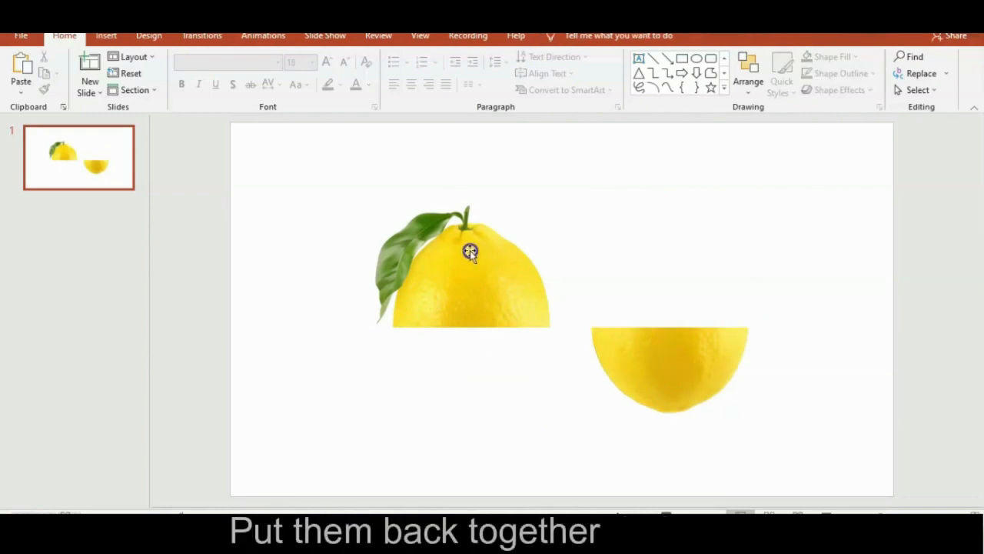
{"action": "left_click_drag", "start_coordinate": [468, 249], "coordinate": [573, 252]}
{"action": "left_click_drag", "start_coordinate": [659, 358], "coordinate": [560, 356]}
{"action": "left_click", "coordinate": [673, 363]}
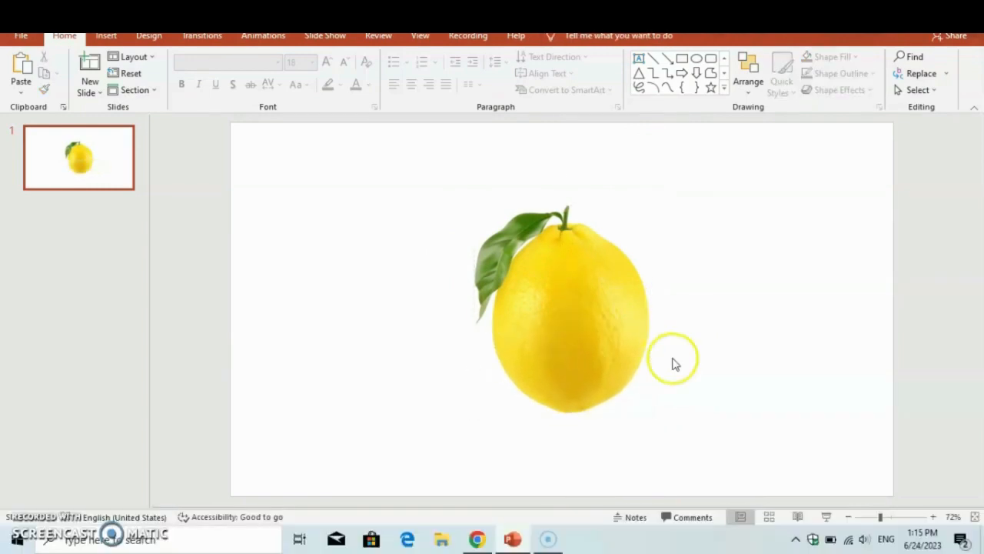
Step: Duplicate the slide and, on the copy, slide the lemon's top half left and its bottom half right
{"action": "right_click", "coordinate": [49, 173]}
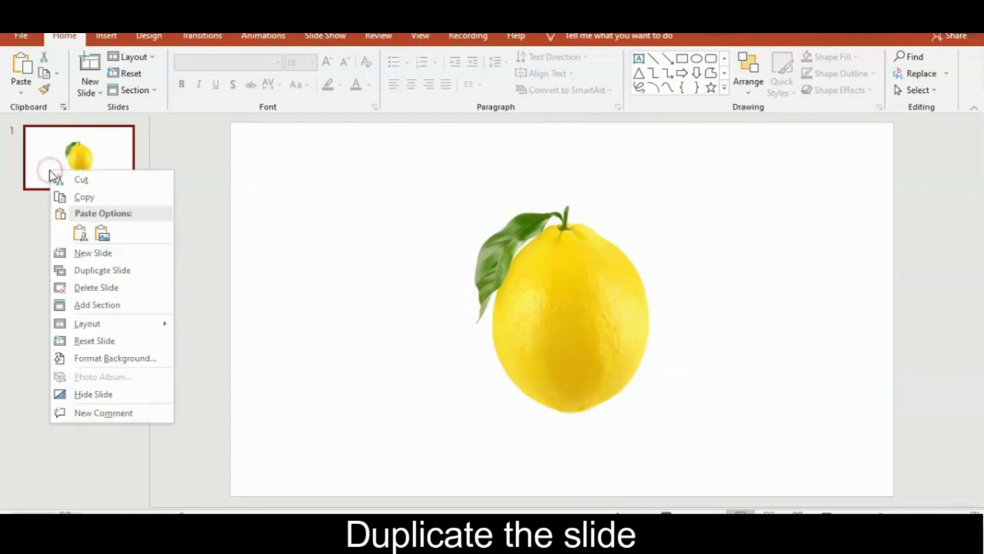
{"action": "left_click", "coordinate": [101, 269]}
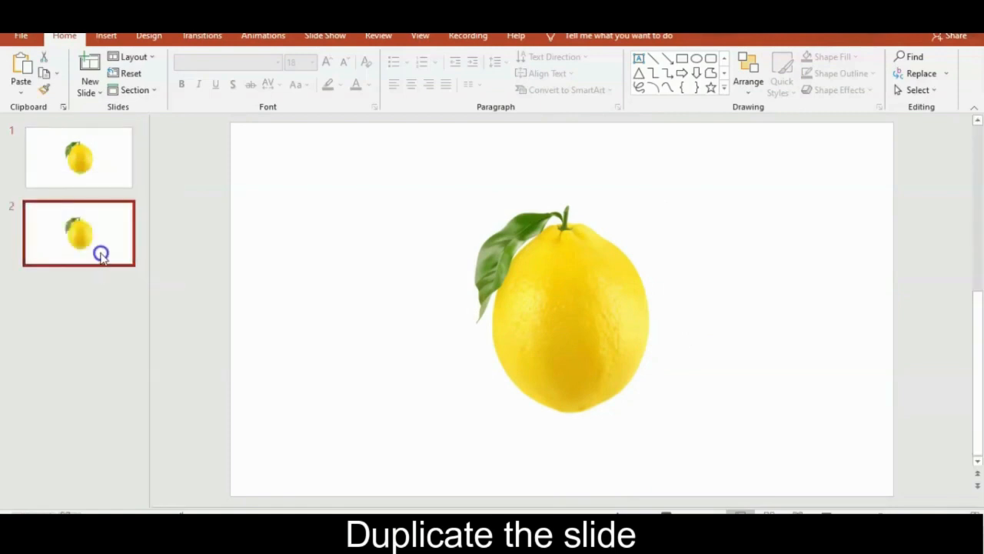
{"action": "left_click", "coordinate": [571, 298]}
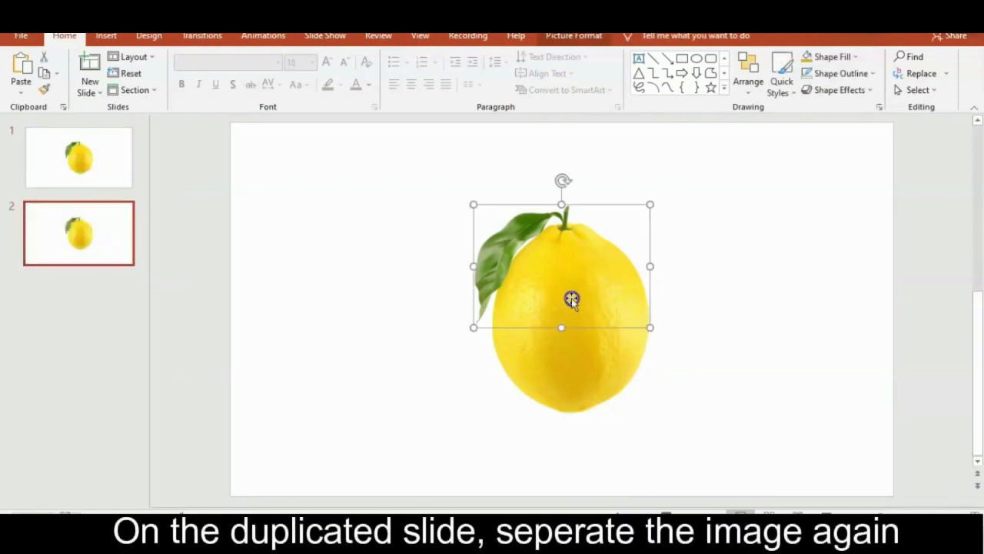
{"action": "left_click_drag", "start_coordinate": [571, 298], "coordinate": [451, 299]}
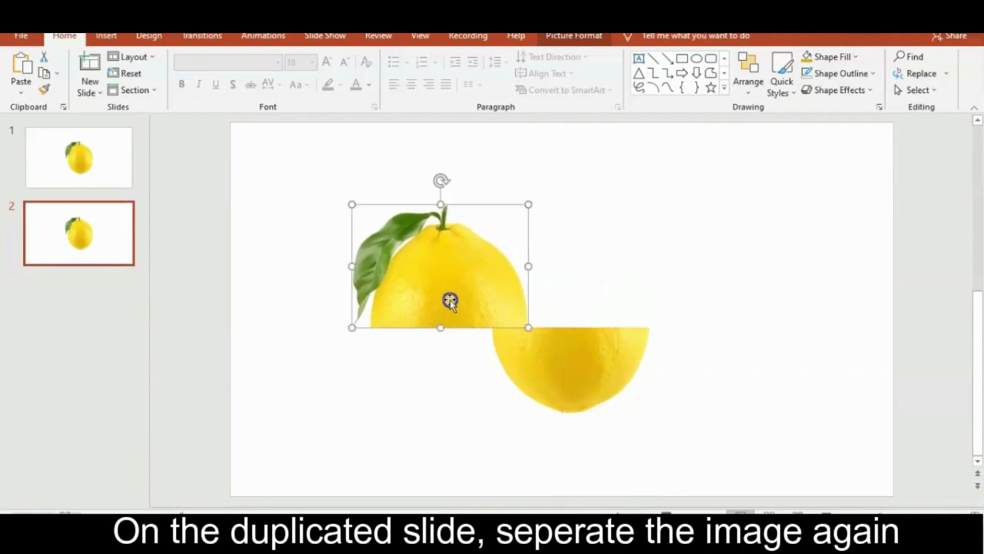
{"action": "left_click", "coordinate": [595, 357]}
{"action": "left_click_drag", "start_coordinate": [595, 357], "coordinate": [717, 356]}
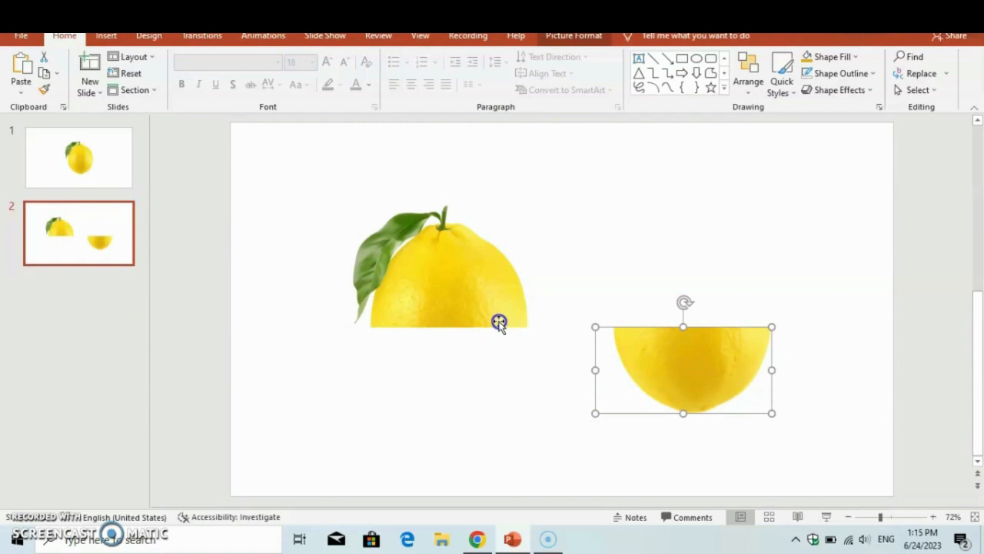
Step: Draw a flat oval about 3.16" wide and 0.44" high, centred on the cut edge of the top lemon half
{"action": "left_click", "coordinate": [113, 37]}
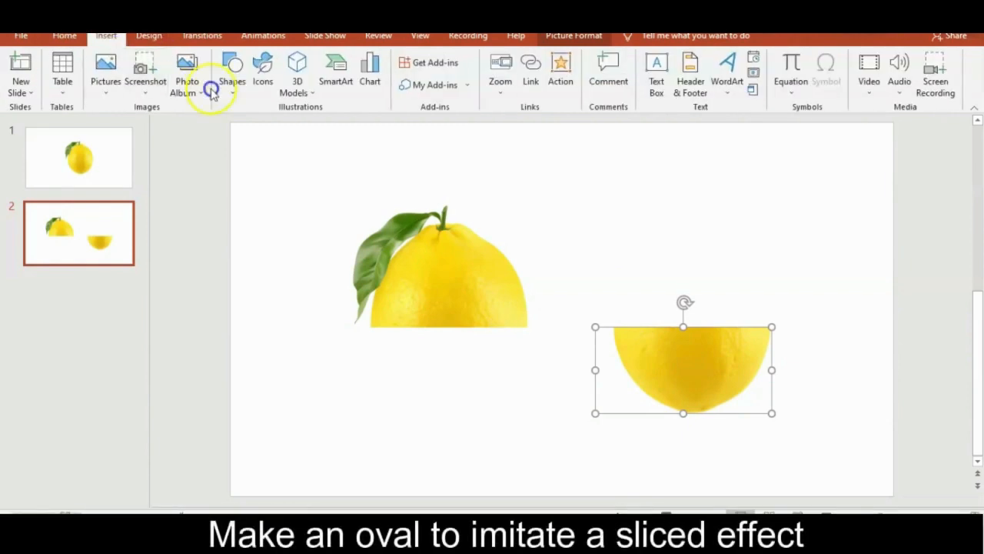
{"action": "left_click", "coordinate": [243, 91]}
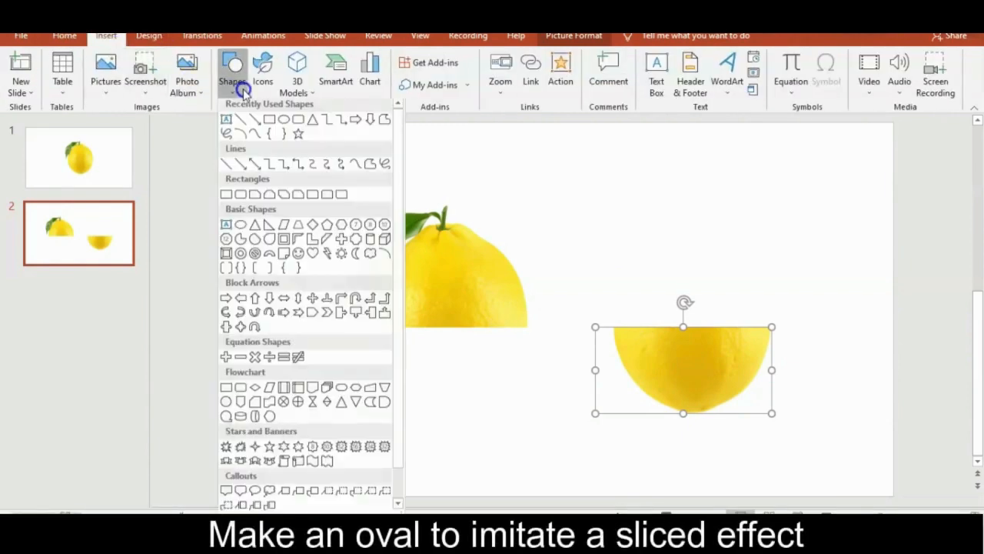
{"action": "left_click", "coordinate": [284, 123]}
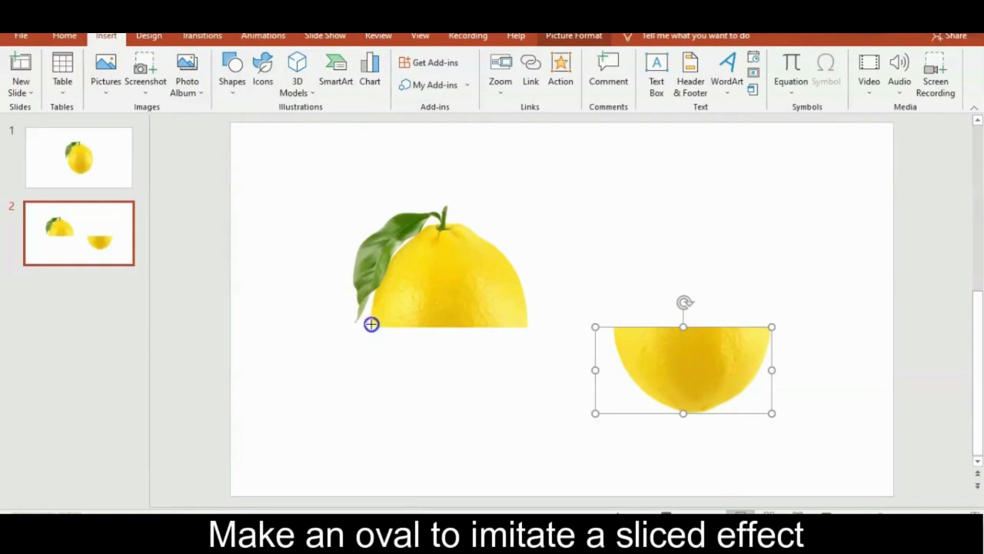
{"action": "left_click_drag", "start_coordinate": [371, 327], "coordinate": [498, 344]}
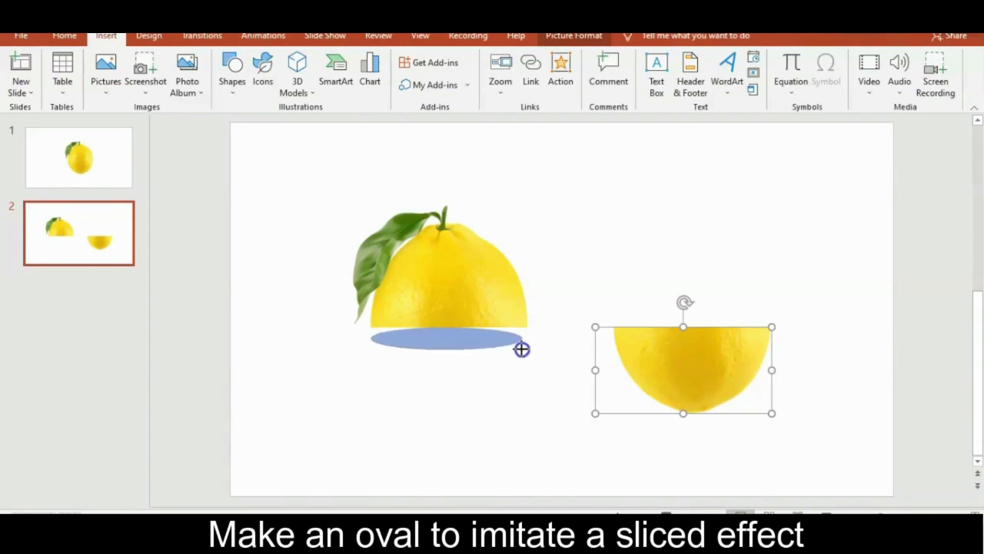
{"action": "left_click_drag", "start_coordinate": [524, 349], "coordinate": [500, 334]}
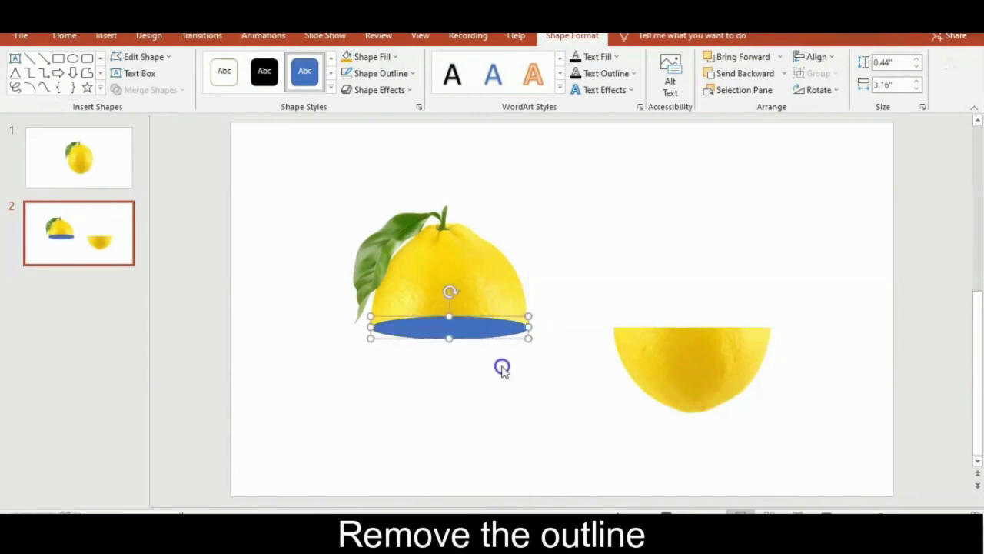
Step: Remove the oval's outline and fill it with a dark yellow sampled from the bottom lemon half using the Eyedropper
{"action": "left_click", "coordinate": [403, 73]}
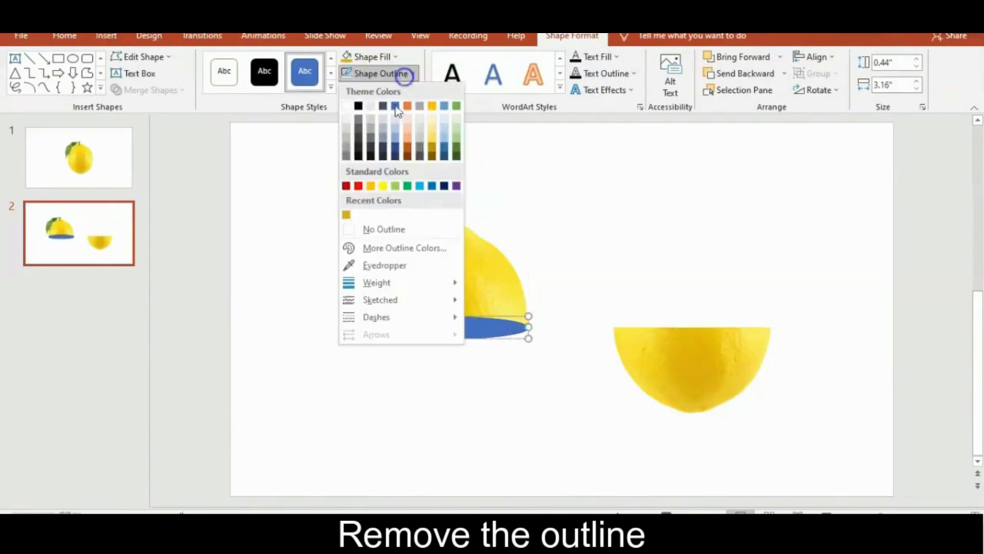
{"action": "left_click", "coordinate": [384, 229]}
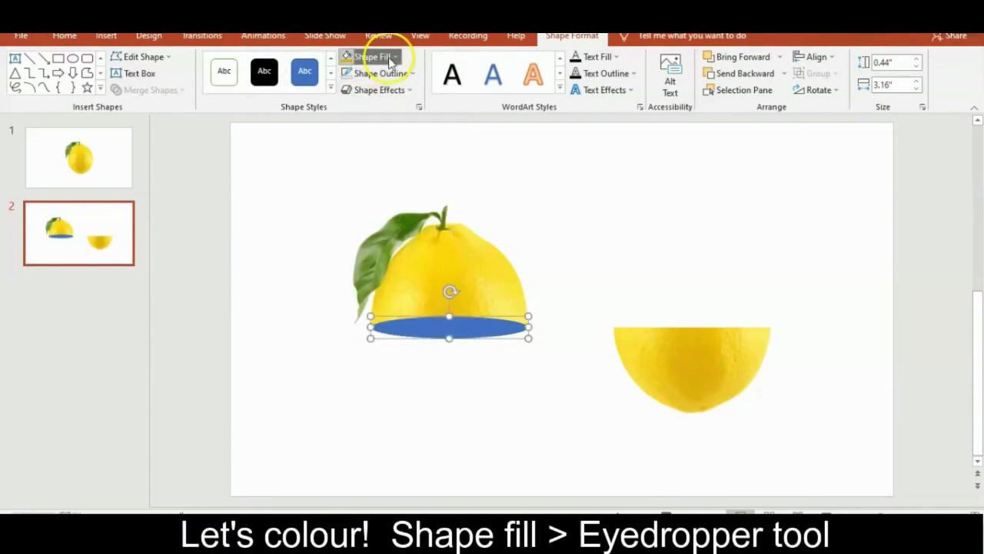
{"action": "left_click", "coordinate": [387, 60]}
{"action": "left_click", "coordinate": [379, 250]}
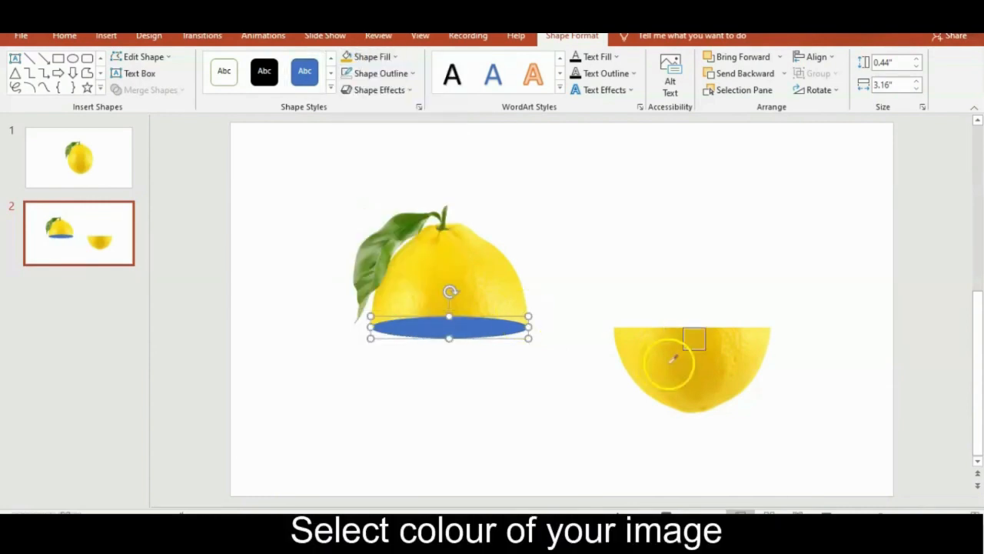
{"action": "left_click", "coordinate": [701, 355]}
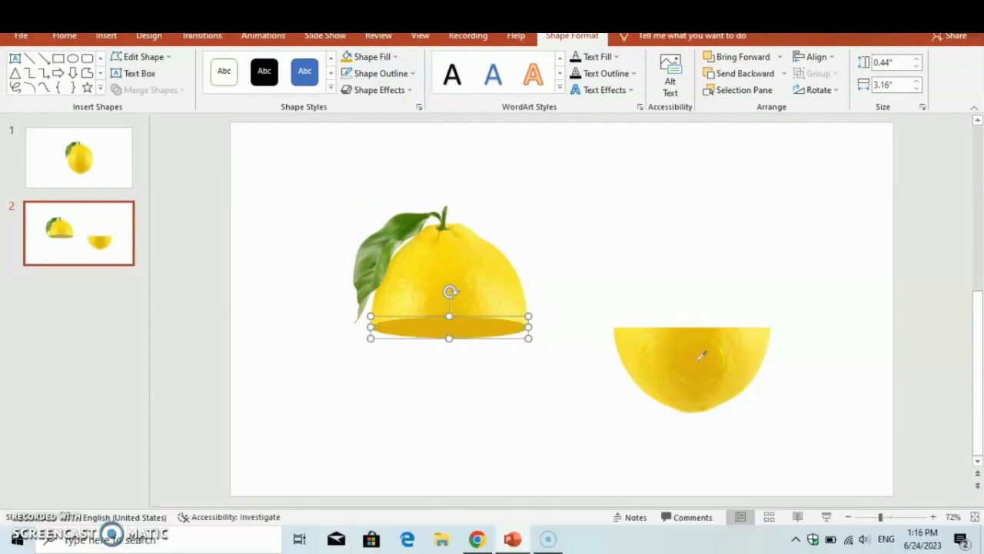
{"action": "left_click", "coordinate": [516, 407]}
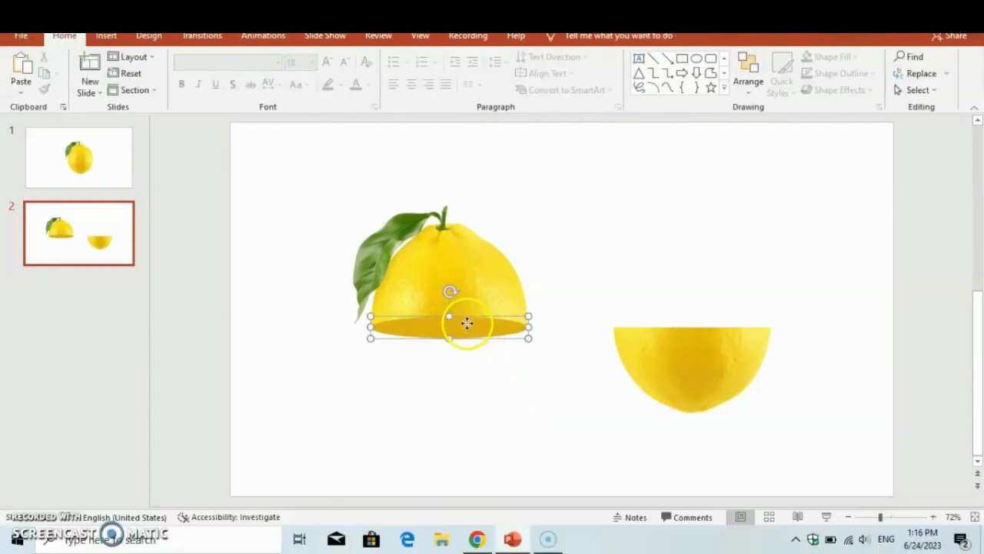
Step: Paste a copy of the oval and align it with the cut edge of the bottom lemon half
{"action": "key", "text": "ctrl+v"}
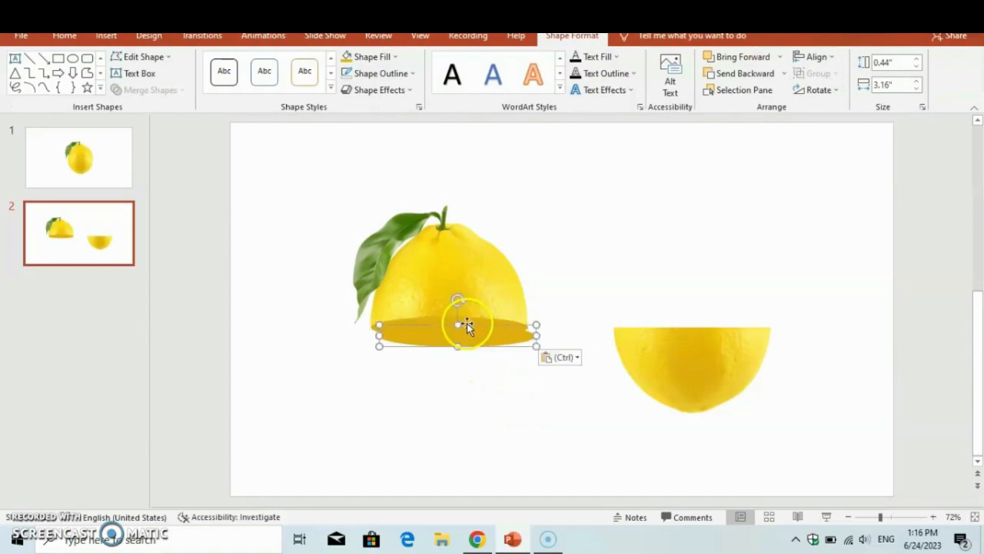
{"action": "left_click_drag", "start_coordinate": [479, 345], "coordinate": [713, 334]}
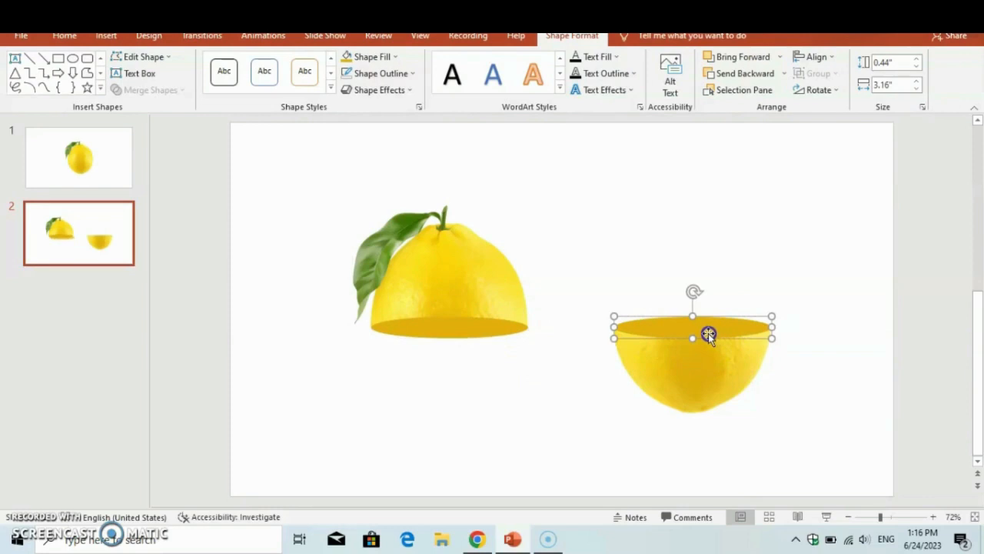
{"action": "left_click", "coordinate": [568, 372]}
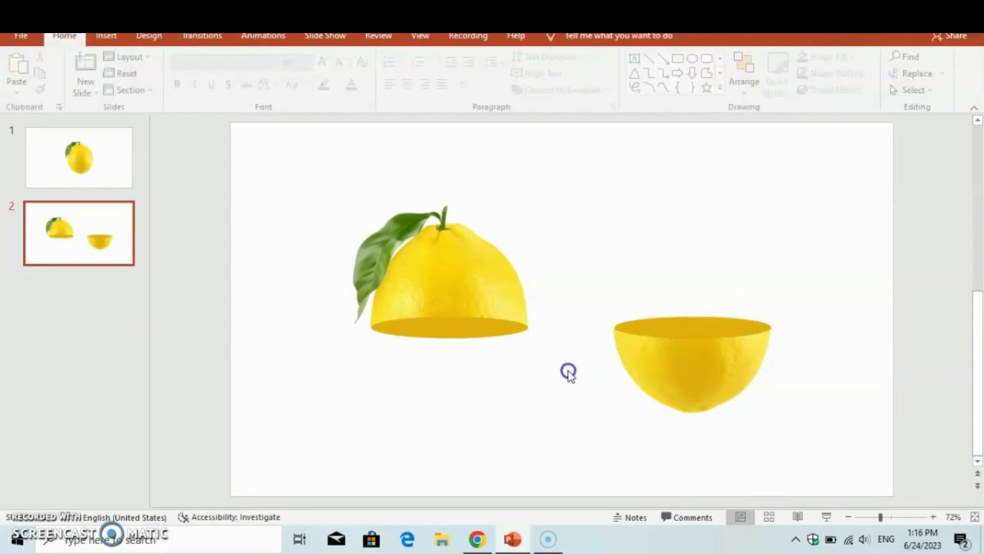
Step: Copy and paste both ovals together and place the copies below the lemon halves near the slide's lower edge
{"action": "left_click", "coordinate": [670, 326]}
{"action": "left_click", "coordinate": [487, 333], "text": "shift"}
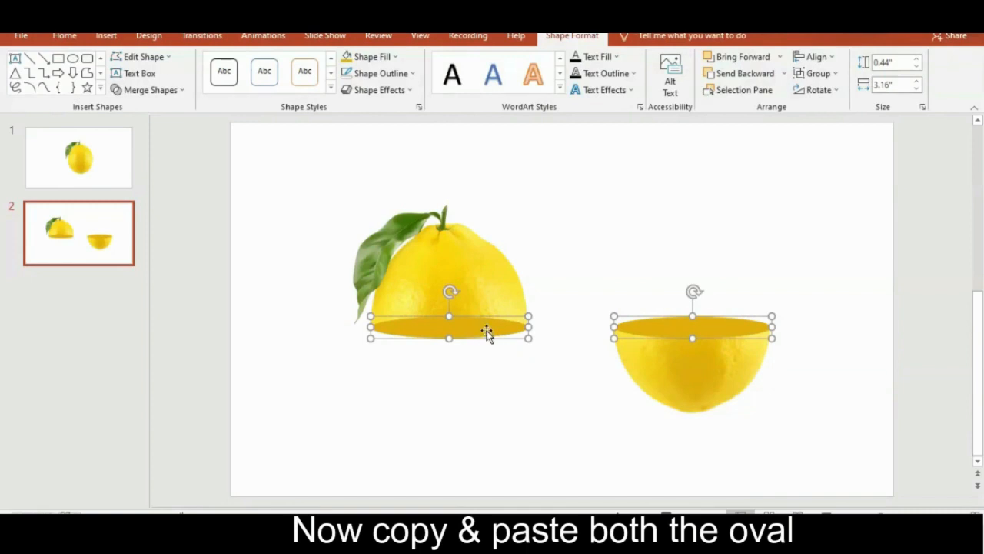
{"action": "left_click", "coordinate": [325, 401]}
{"action": "key", "text": "ctrl+v"}
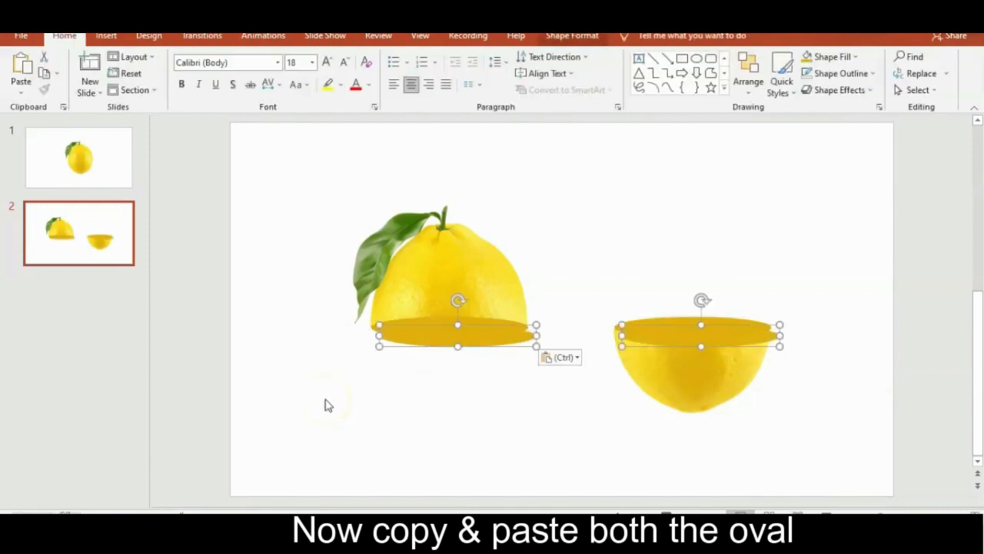
{"action": "left_click_drag", "start_coordinate": [490, 345], "coordinate": [365, 418]}
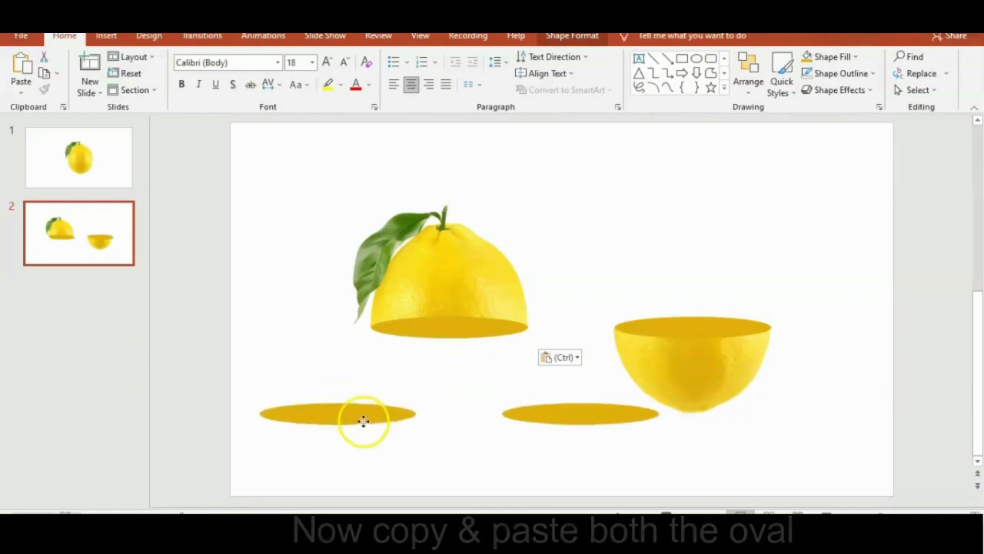
{"action": "left_click", "coordinate": [443, 457]}
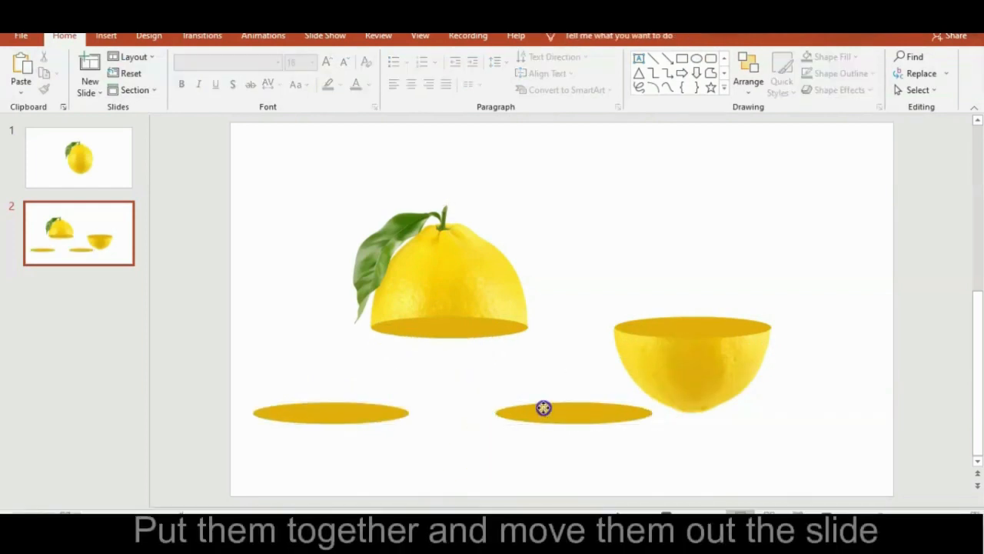
Step: Stack the two copied ovals exactly on top of each other and move them off the slide's left side
{"action": "left_click_drag", "start_coordinate": [542, 409], "coordinate": [301, 410]}
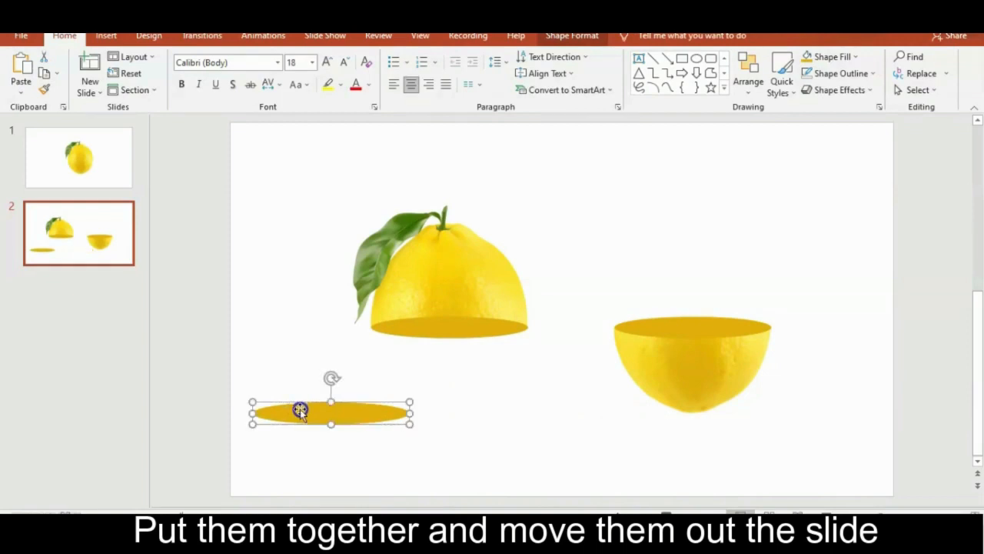
{"action": "left_click_drag", "start_coordinate": [470, 459], "coordinate": [230, 382]}
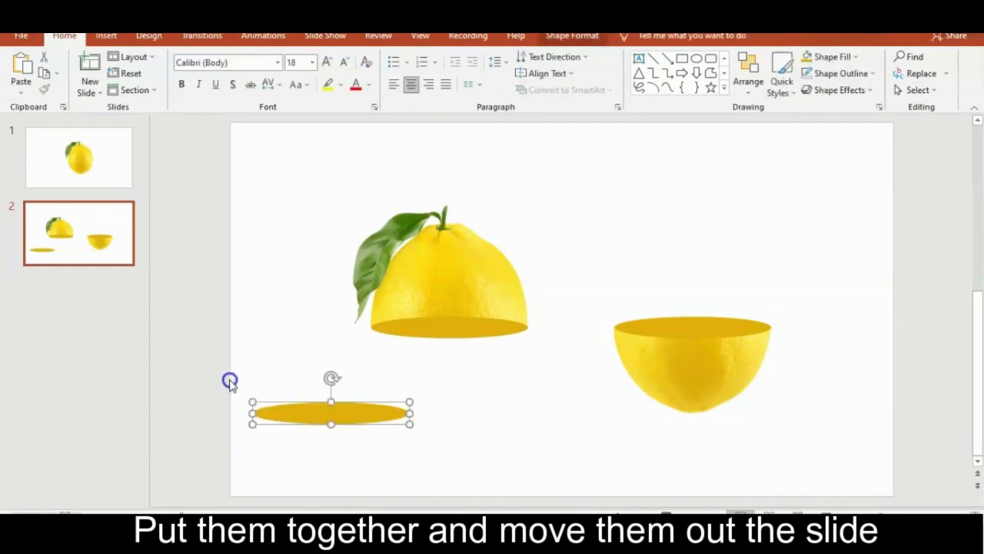
{"action": "left_click_drag", "start_coordinate": [321, 412], "coordinate": [118, 398]}
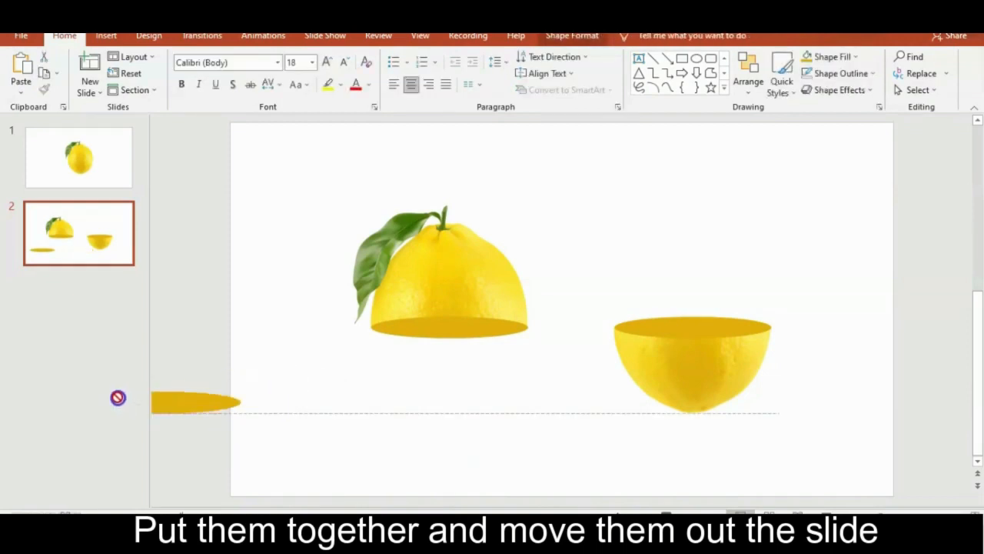
{"action": "left_click_drag", "start_coordinate": [136, 452], "coordinate": [136, 452]}
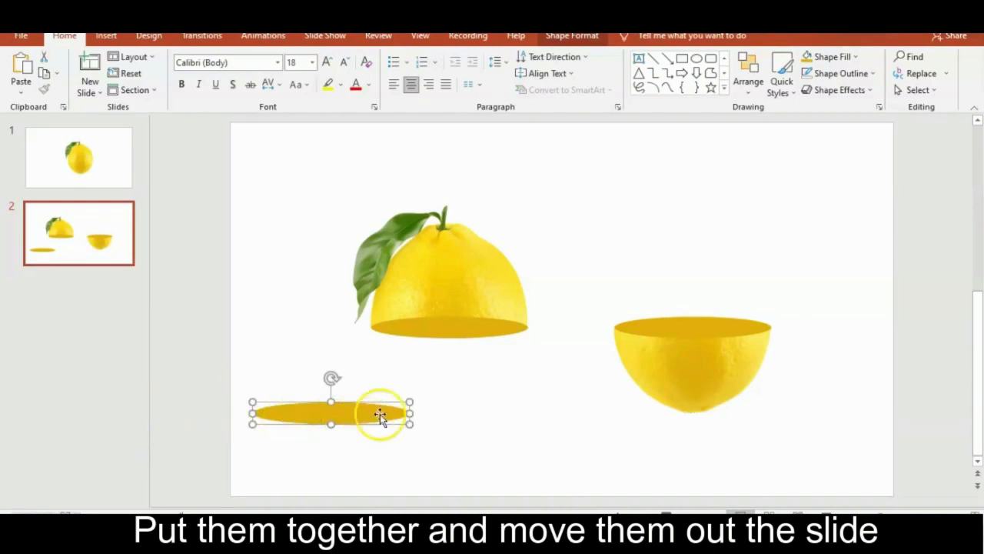
{"action": "left_click_drag", "start_coordinate": [404, 407], "coordinate": [202, 433]}
{"action": "left_click", "coordinate": [465, 454]}
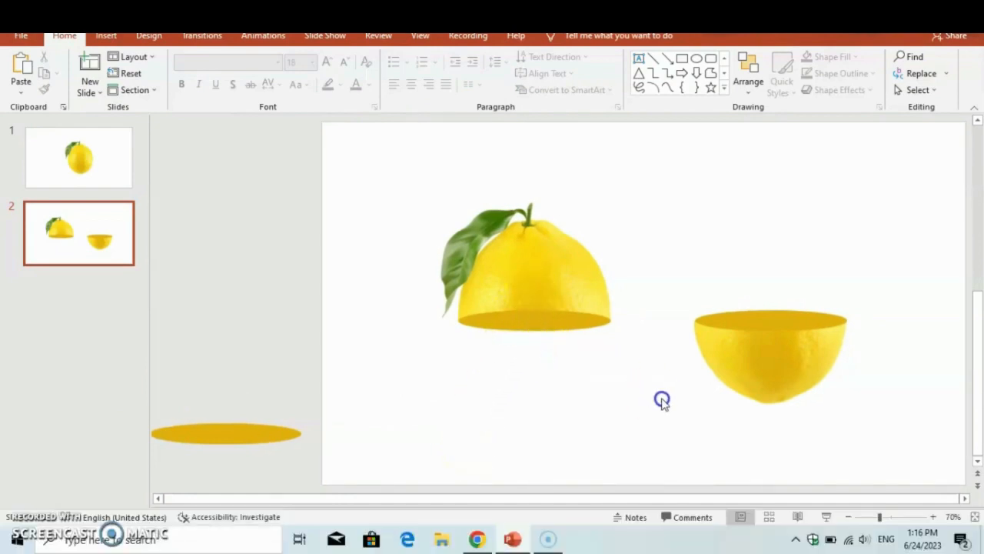
Step: Group the top lemon half with the oval on its cut edge
{"action": "left_click_drag", "start_coordinate": [662, 400], "coordinate": [417, 173]}
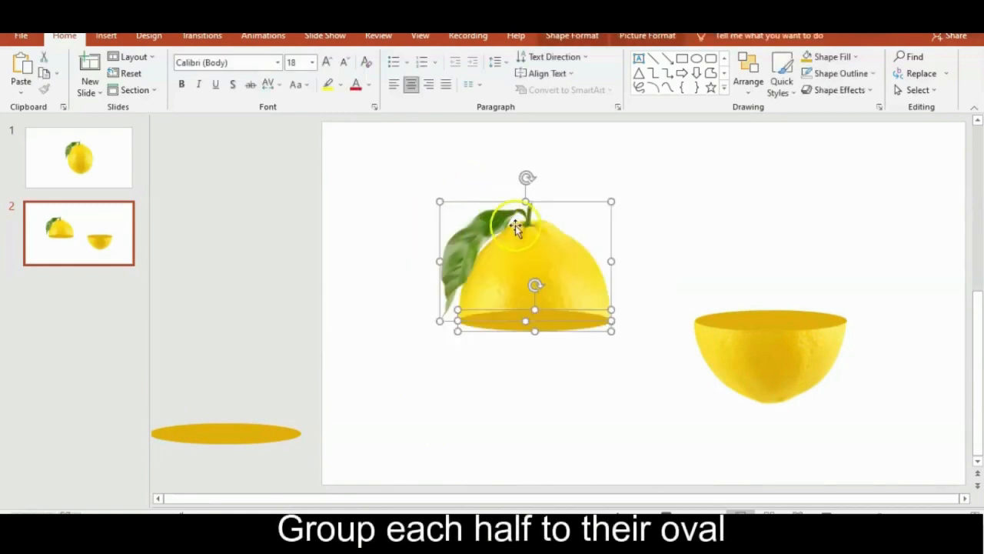
{"action": "right_click", "coordinate": [518, 231]}
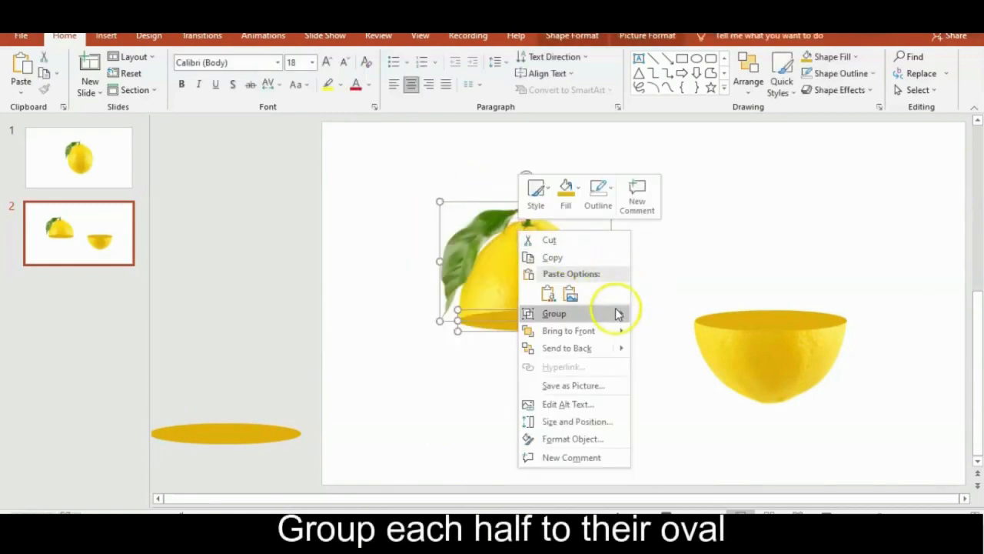
{"action": "mouse_move", "coordinate": [615, 318]}
{"action": "left_click", "coordinate": [657, 315]}
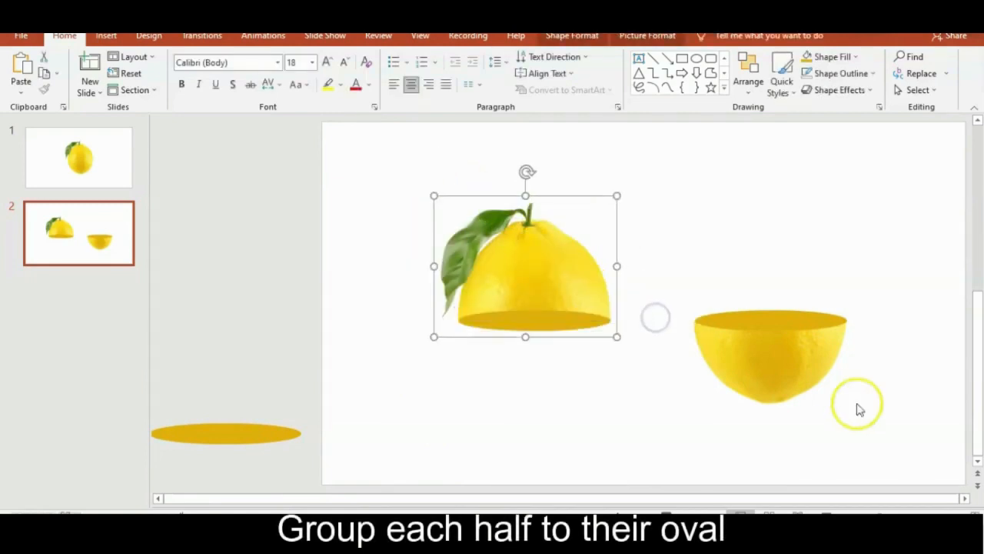
Step: Group the bottom lemon half with its matching oval
{"action": "left_click_drag", "start_coordinate": [928, 436], "coordinate": [635, 260]}
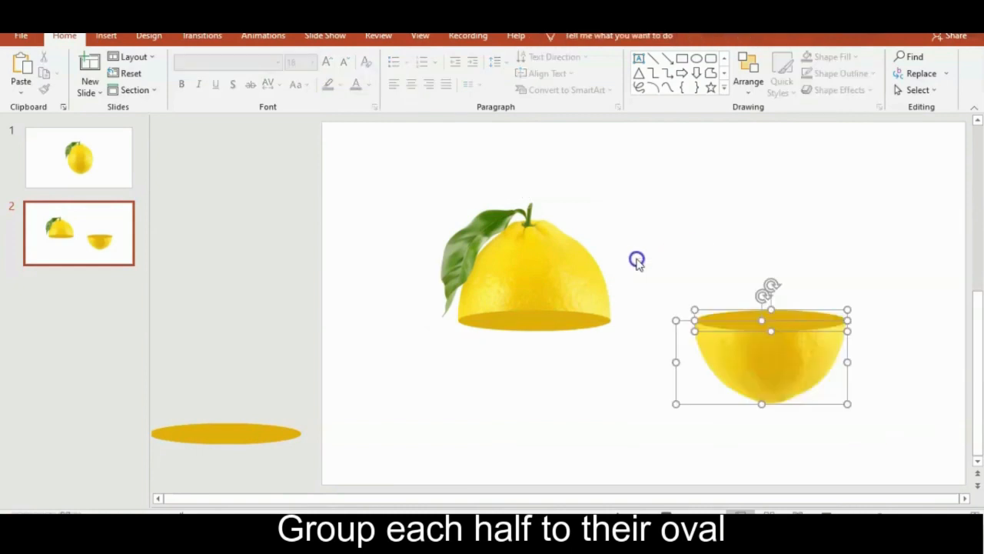
{"action": "right_click", "coordinate": [790, 359]}
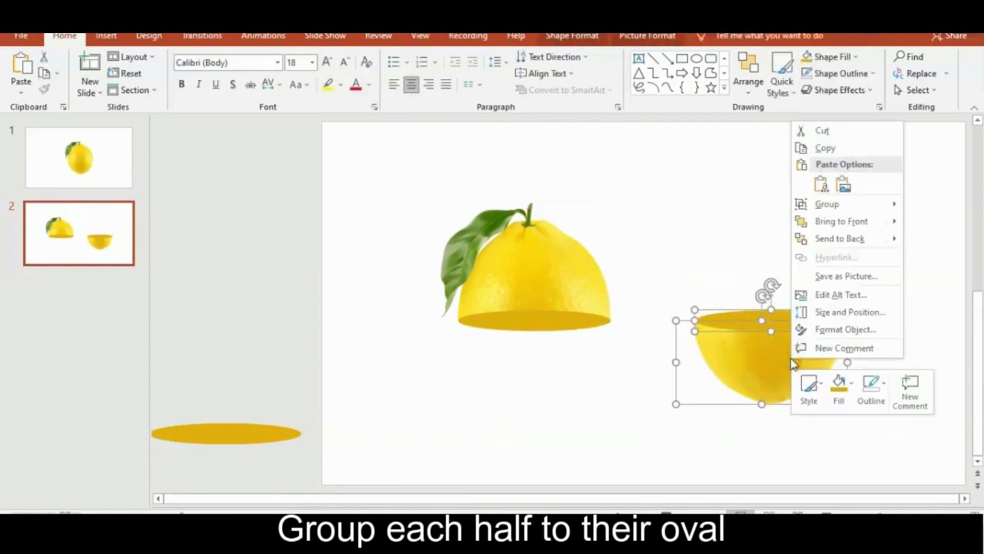
{"action": "mouse_move", "coordinate": [854, 204]}
{"action": "left_click", "coordinate": [923, 207]}
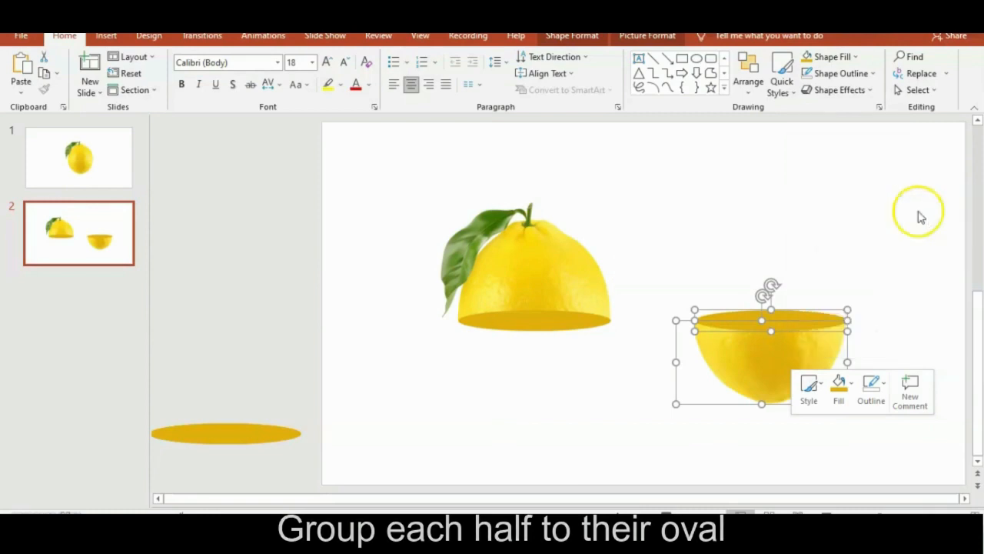
Step: Rotate both lemon groups together counterclockwise so their cut faces run diagonally
{"action": "left_click", "coordinate": [537, 286], "text": "shift"}
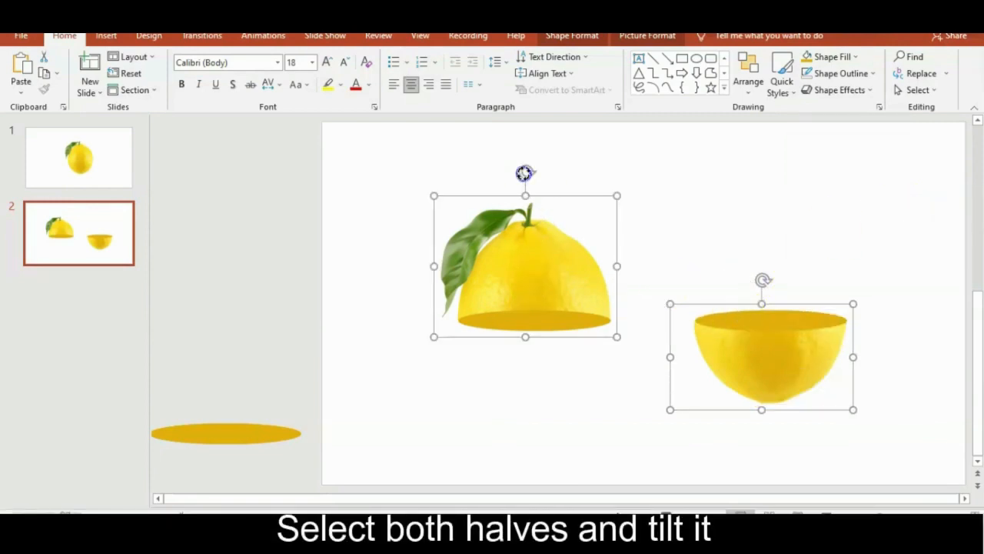
{"action": "left_click_drag", "start_coordinate": [524, 173], "coordinate": [473, 225]}
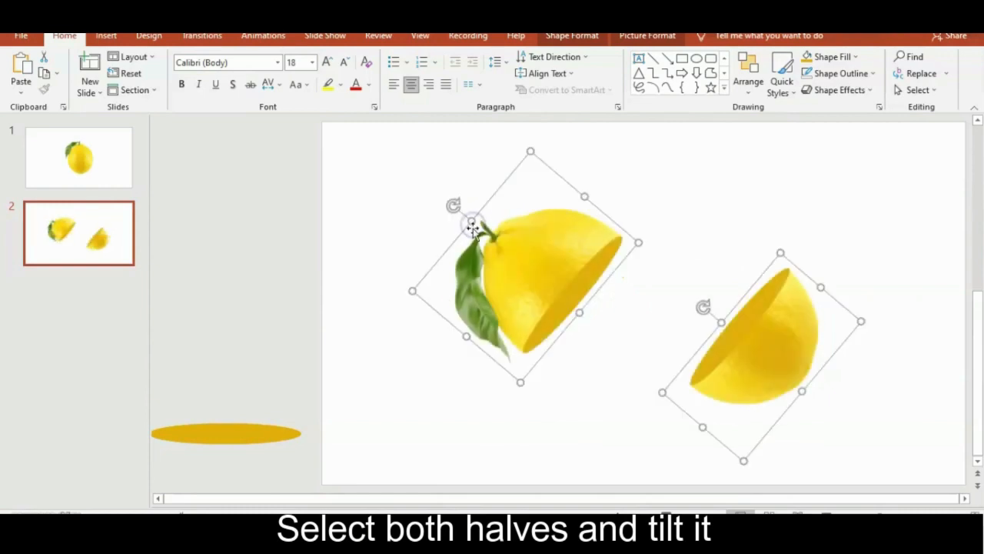
{"action": "left_click", "coordinate": [475, 384]}
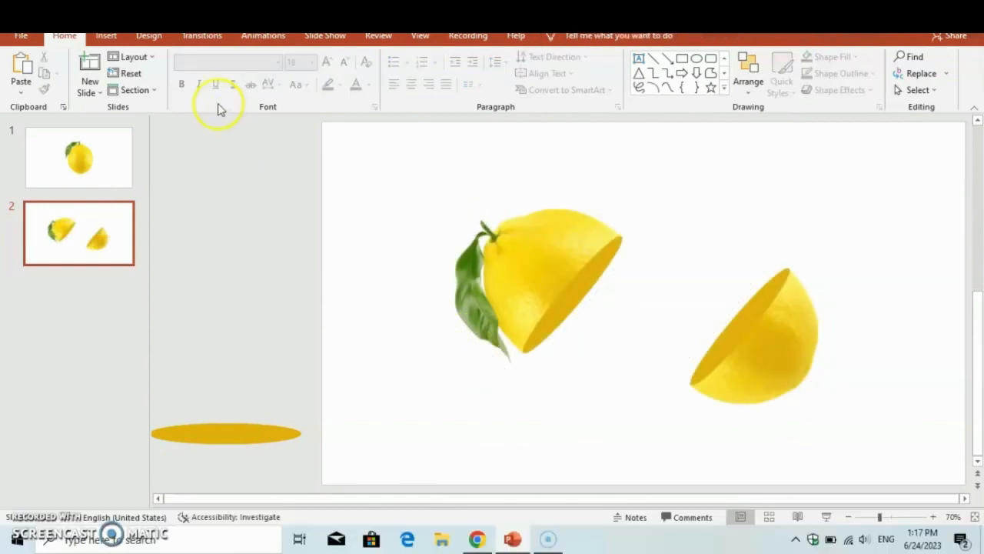
Step: Add a text box reading LEMON between the halves and widen it so the word fits on one line
{"action": "left_click", "coordinate": [108, 36]}
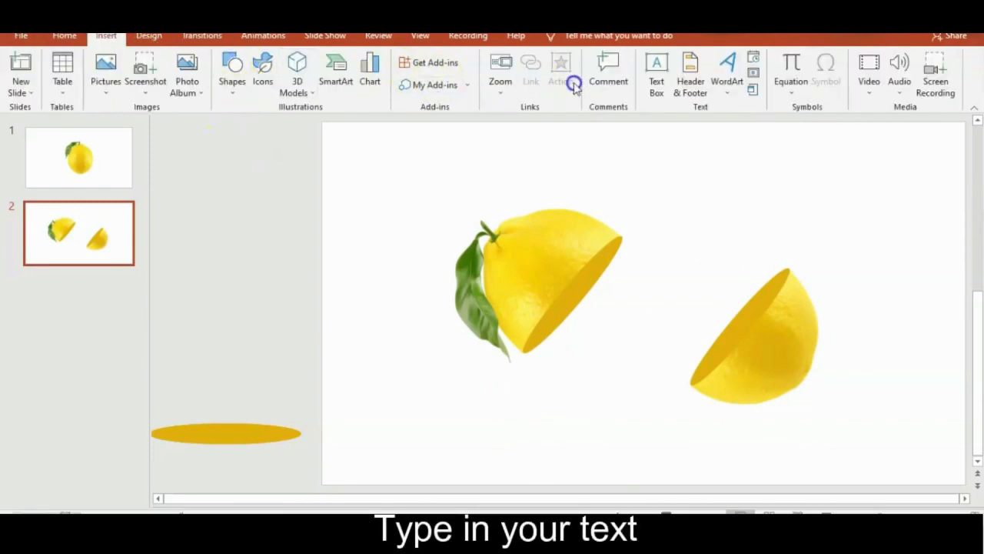
{"action": "left_click", "coordinate": [659, 71]}
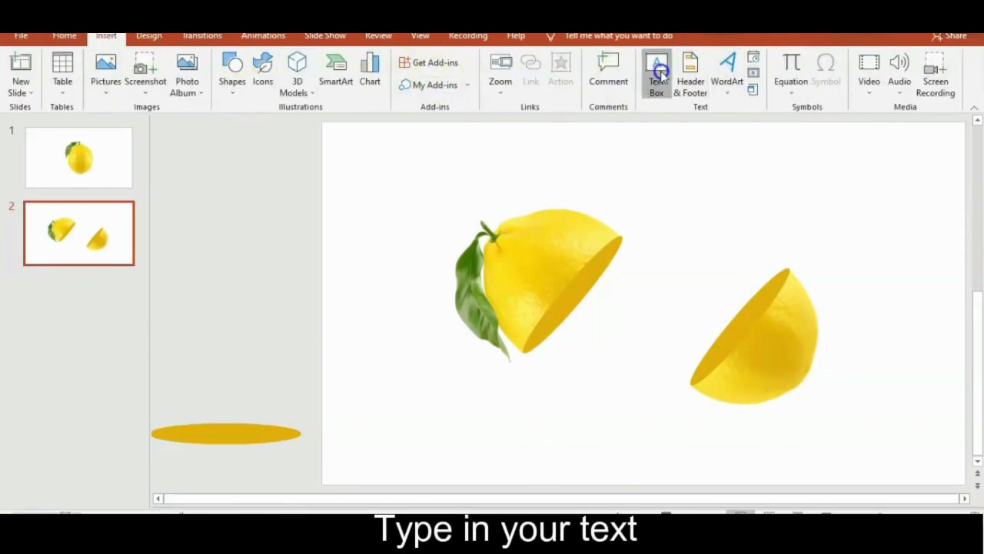
{"action": "left_click", "coordinate": [644, 333]}
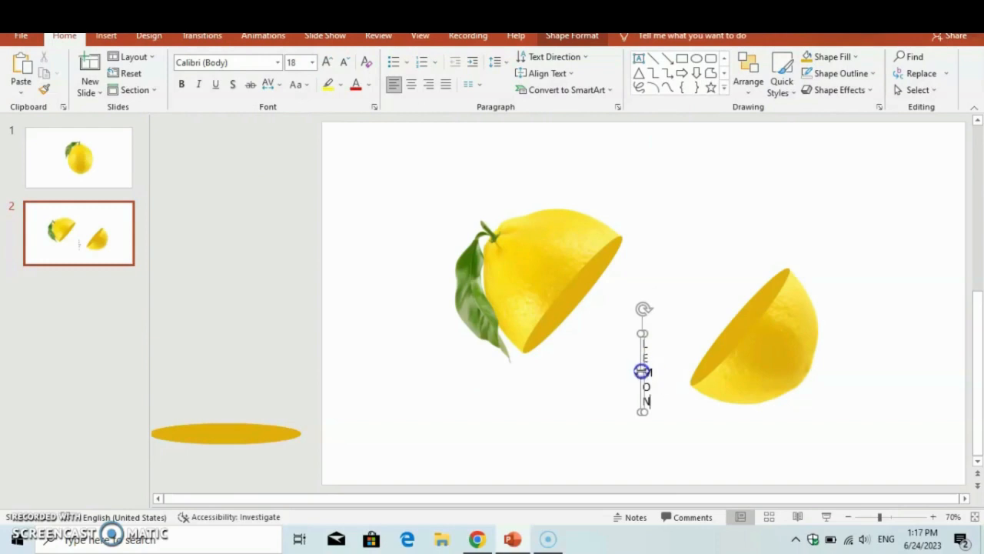
{"action": "left_click_drag", "start_coordinate": [641, 371], "coordinate": [358, 369]}
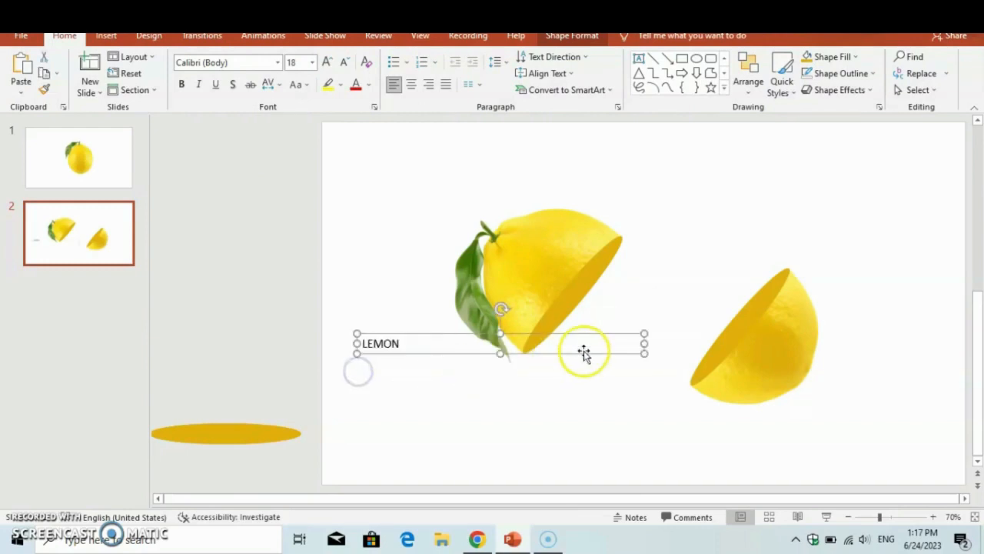
Step: Enlarge the LEMON text to size 287 and move and widen its box to span the slide on one line
{"action": "left_click", "coordinate": [324, 65]}
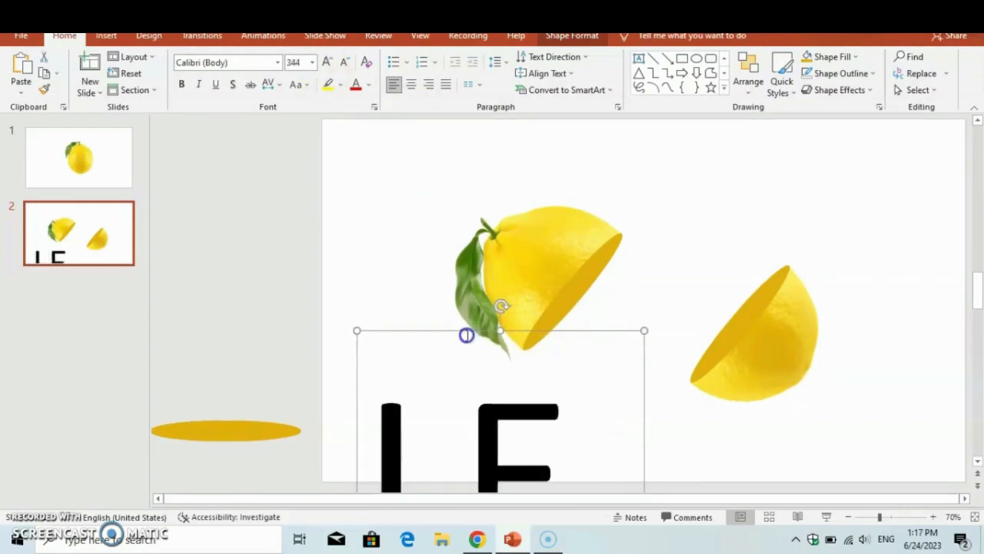
{"action": "left_click_drag", "start_coordinate": [466, 335], "coordinate": [441, 164]}
{"action": "left_click", "coordinate": [346, 64]}
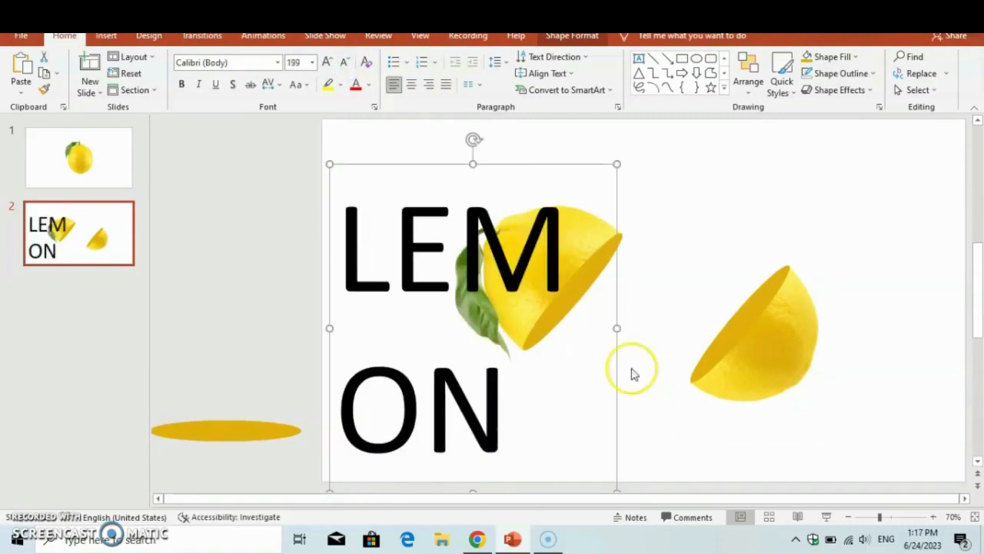
{"action": "left_click_drag", "start_coordinate": [617, 331], "coordinate": [951, 303]}
{"action": "left_click", "coordinate": [327, 62]}
{"action": "left_click", "coordinate": [328, 62]}
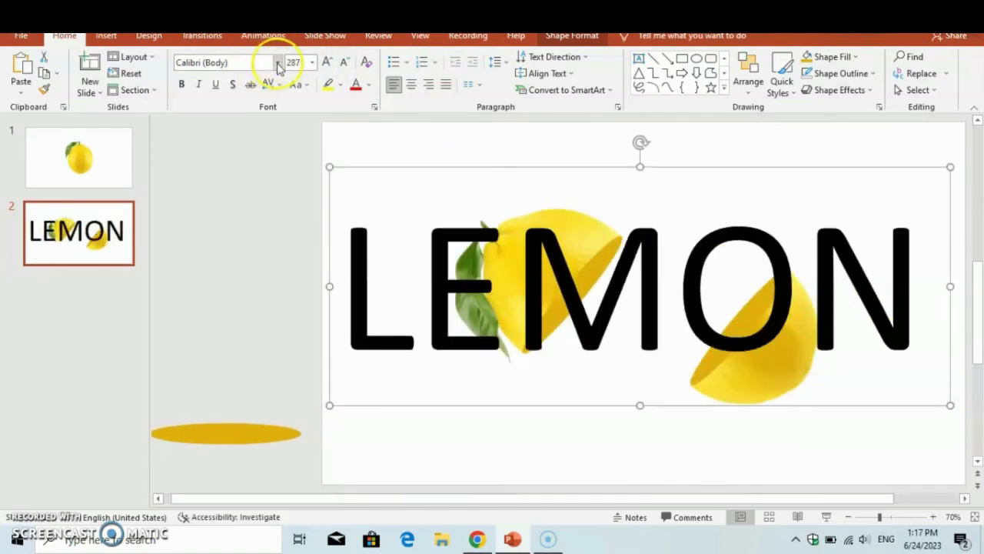
Step: Change the LEMON text's font to Algerian without bold
{"action": "left_click", "coordinate": [278, 63]}
{"action": "left_click", "coordinate": [215, 266]}
{"action": "left_click", "coordinate": [182, 84]}
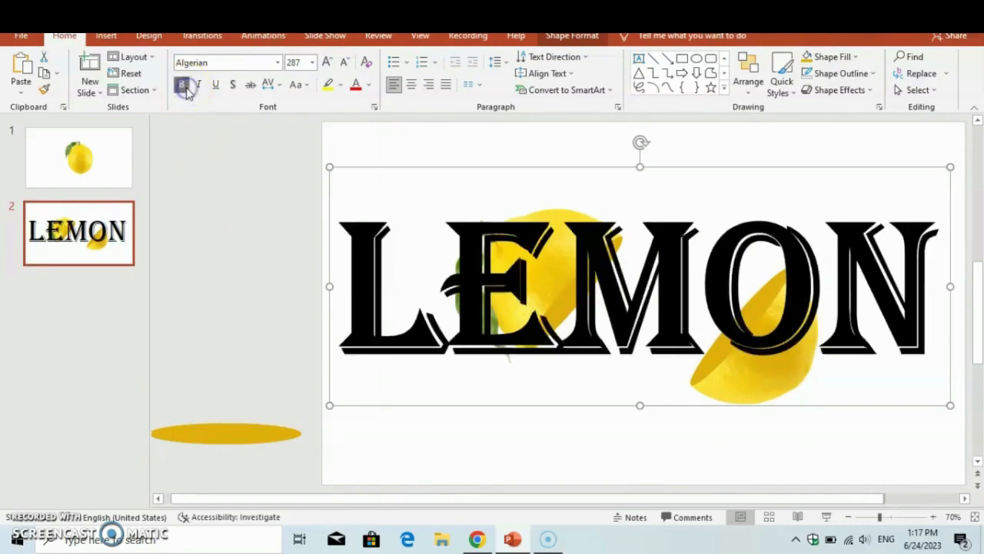
{"action": "left_click", "coordinate": [181, 84]}
Step: Rotate the LEMON text clockwise so it slopes down across the slide and reduce its font size to 239
{"action": "left_click_drag", "start_coordinate": [640, 142], "coordinate": [682, 180]}
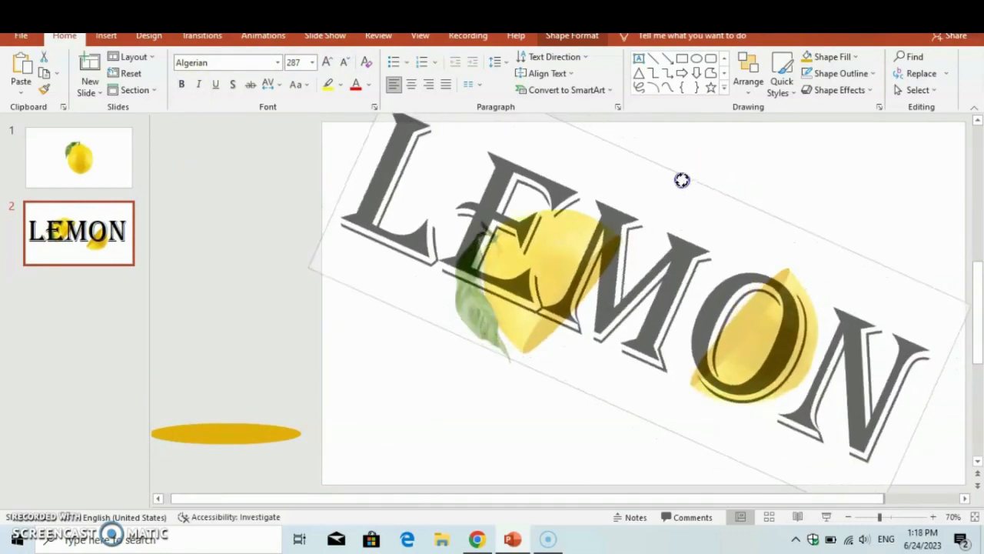
{"action": "left_click", "coordinate": [346, 62]}
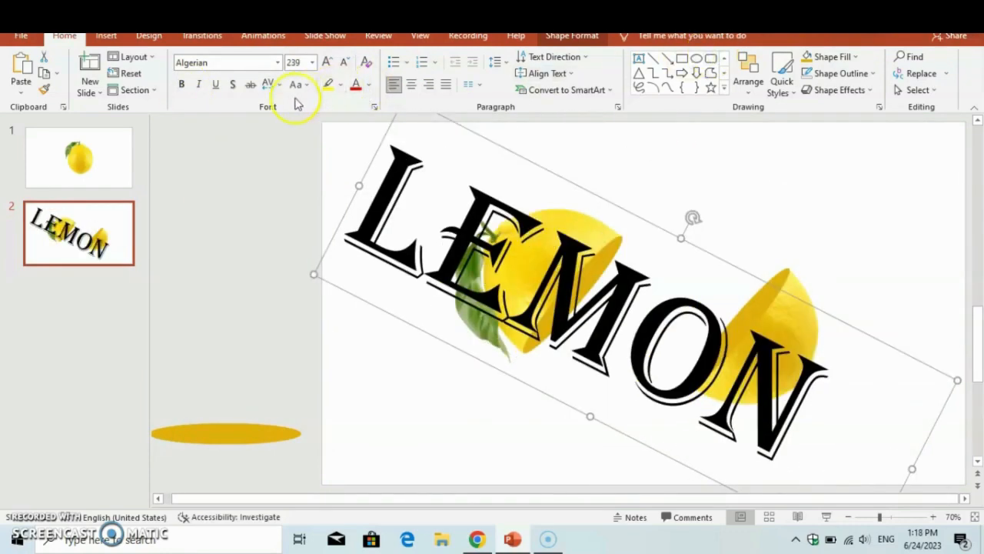
Step: Fill the LEMON text with a bright orange chosen from the standard colour palette
{"action": "left_click", "coordinate": [576, 35]}
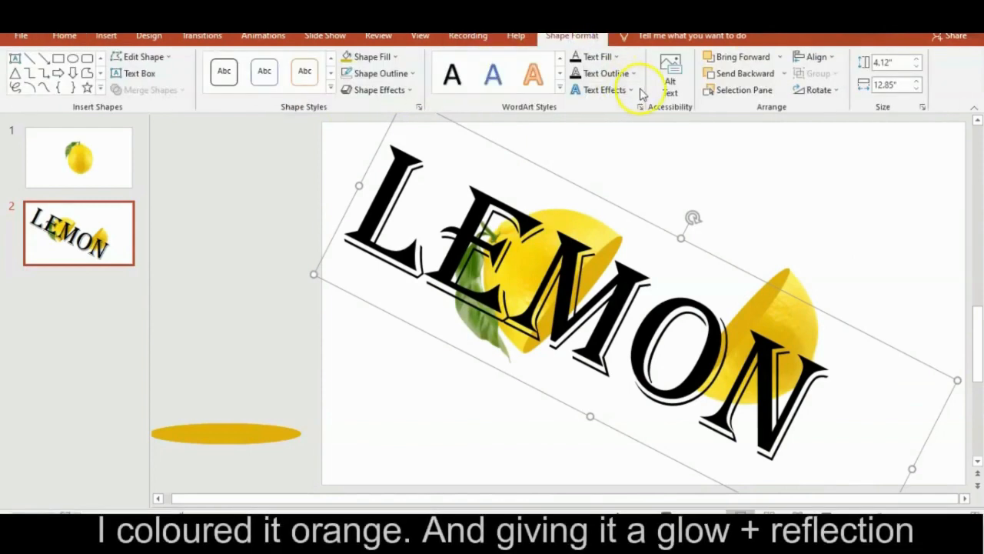
{"action": "left_click", "coordinate": [616, 57]}
{"action": "left_click", "coordinate": [587, 200]}
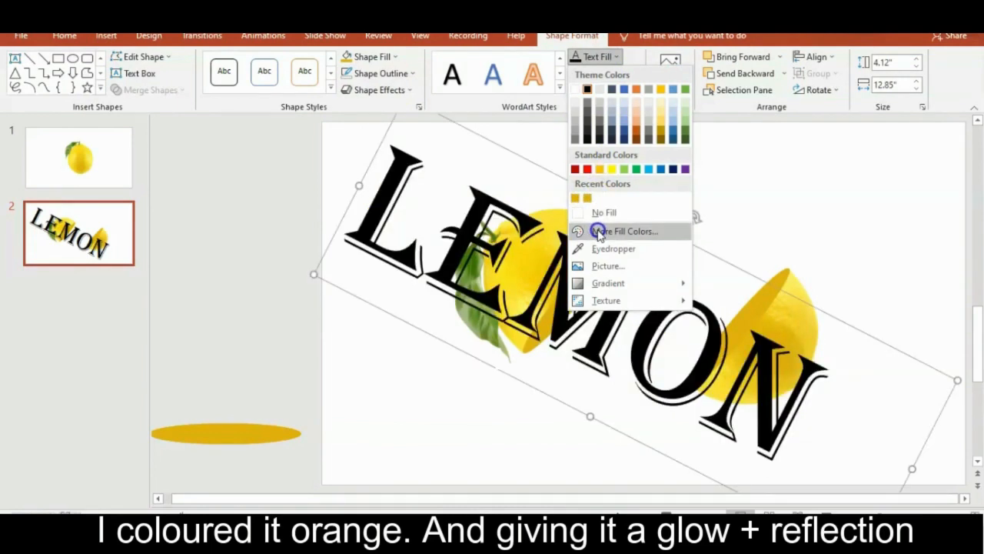
{"action": "left_click", "coordinate": [598, 231]}
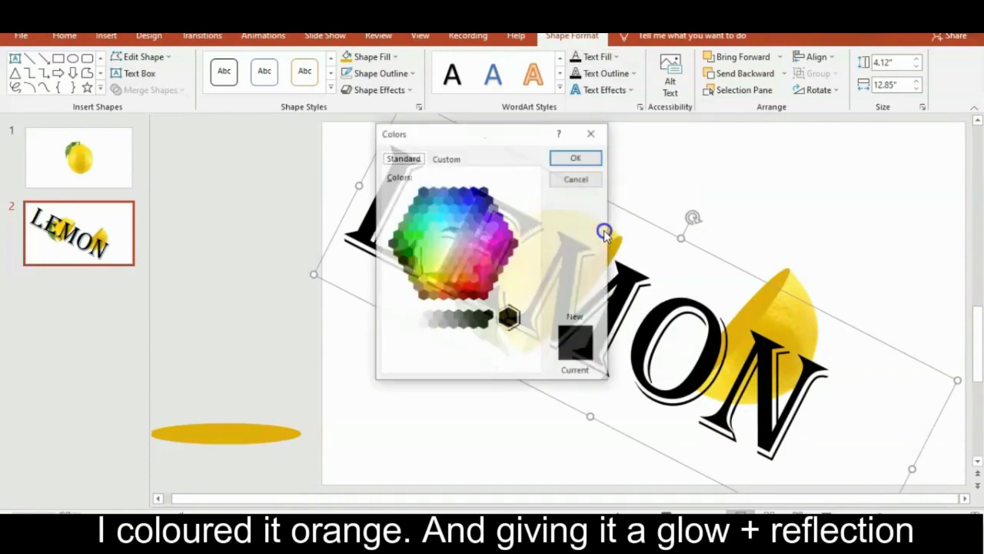
{"action": "left_click", "coordinate": [464, 279]}
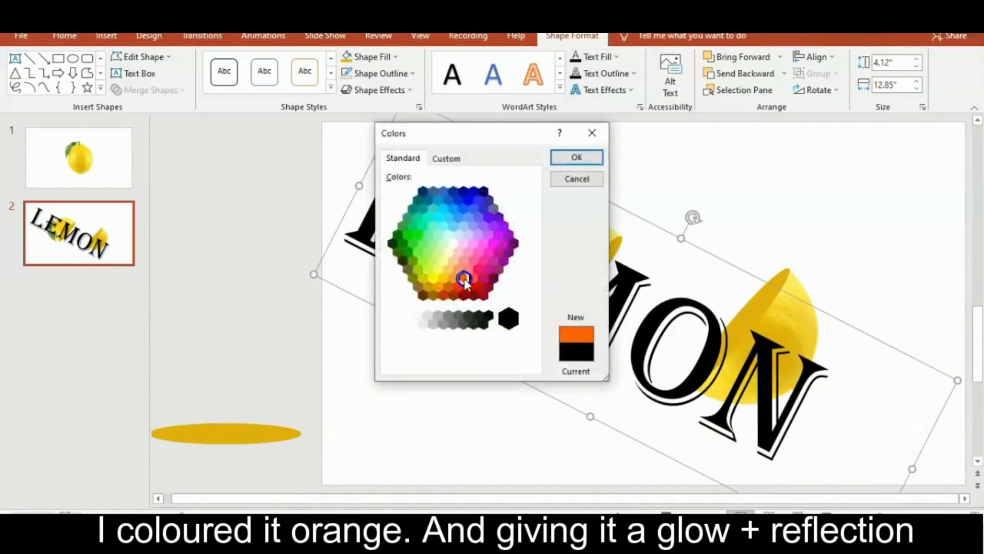
{"action": "left_click", "coordinate": [569, 157]}
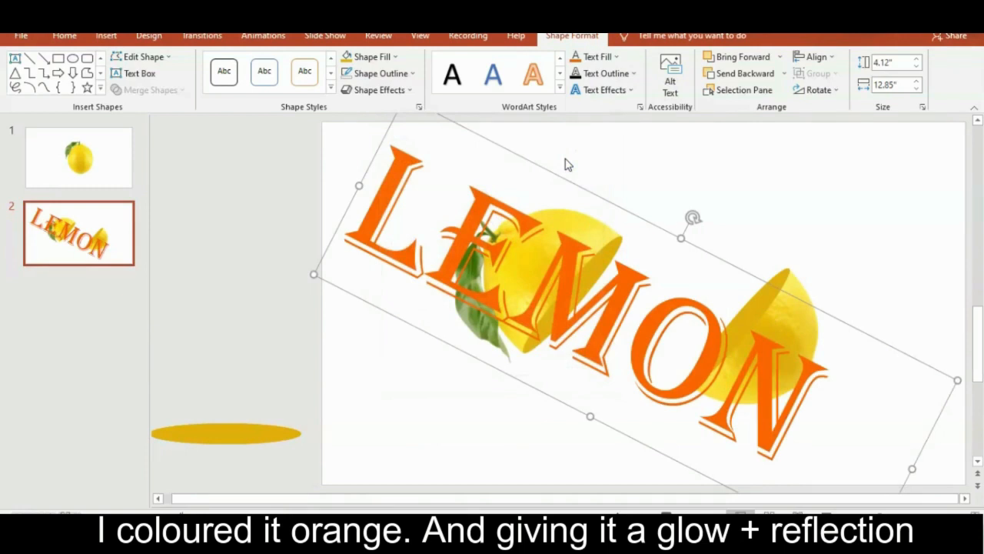
Step: Apply the first reflection variation in the third row to the LEMON text
{"action": "left_click", "coordinate": [624, 91]}
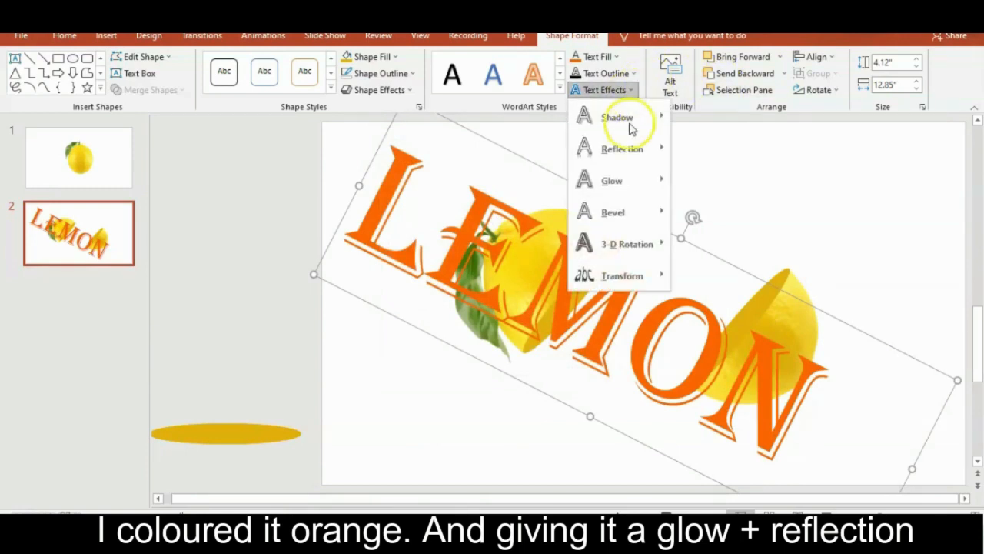
{"action": "mouse_move", "coordinate": [651, 146]}
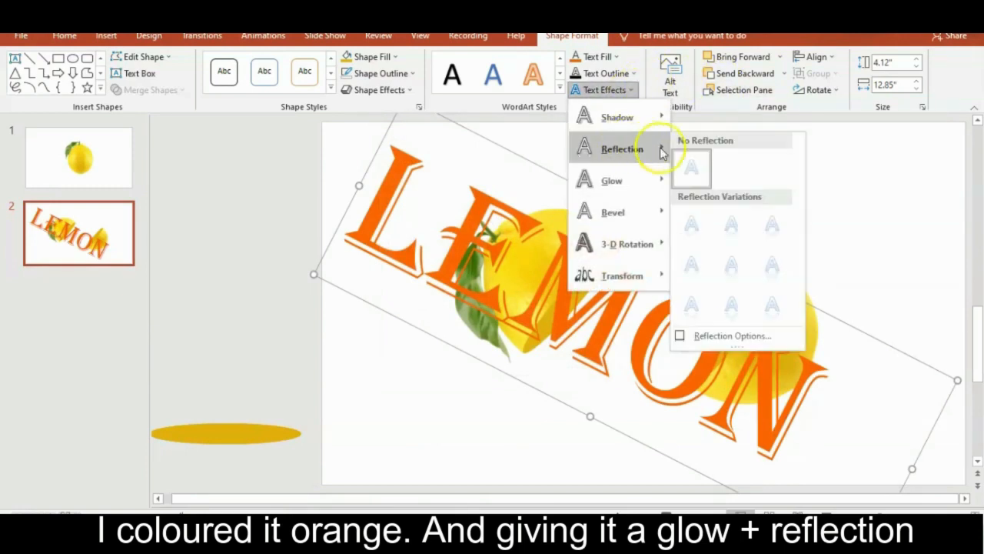
{"action": "left_click", "coordinate": [700, 304]}
Step: Add a glow in standard yellow to the LEMON text
{"action": "left_click", "coordinate": [606, 93]}
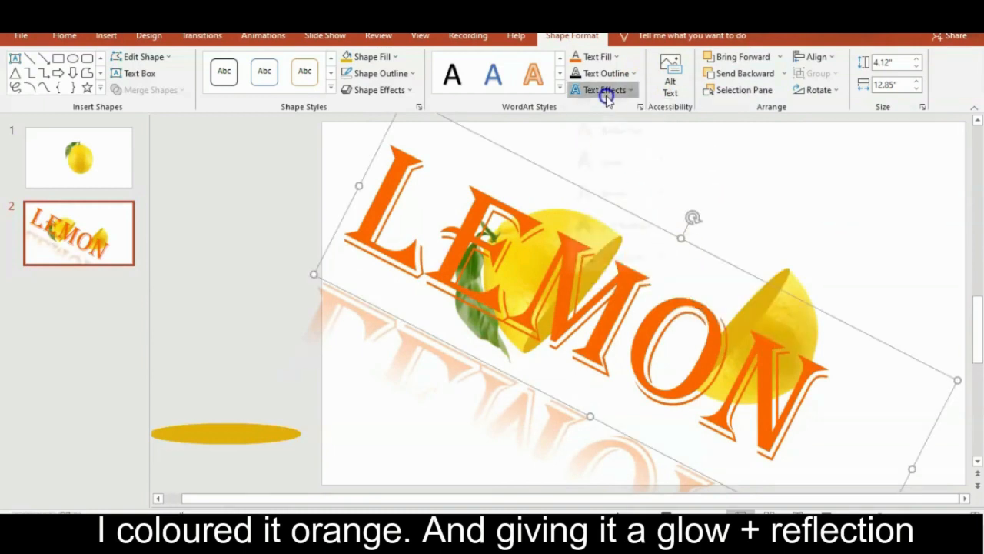
{"action": "mouse_move", "coordinate": [646, 196]}
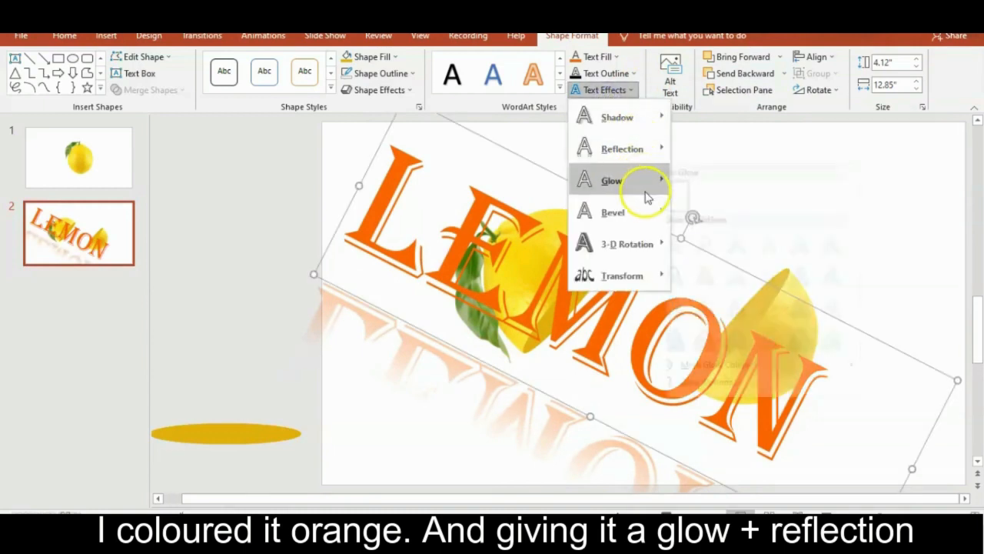
{"action": "mouse_move", "coordinate": [727, 368]}
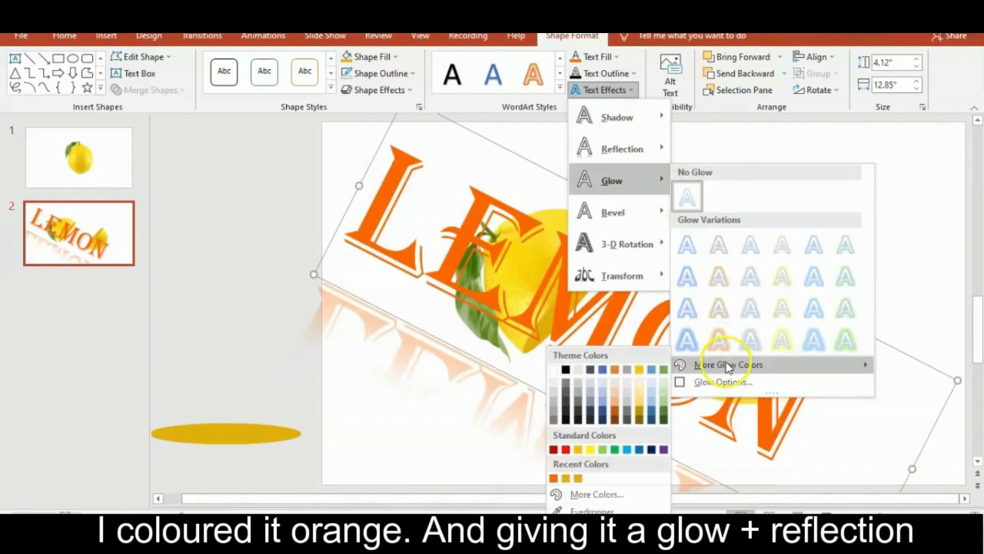
{"action": "left_click", "coordinate": [590, 449]}
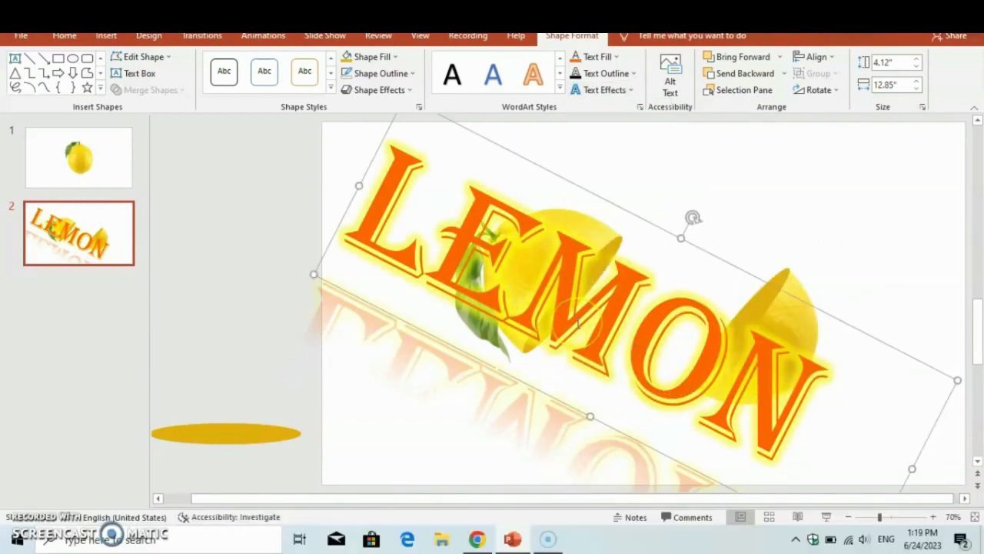
Step: Set the LEMON text's font size to 267 and adjust its position and tilt so the word fits diagonally on the slide
{"action": "left_click_drag", "start_coordinate": [835, 314], "coordinate": [852, 321]}
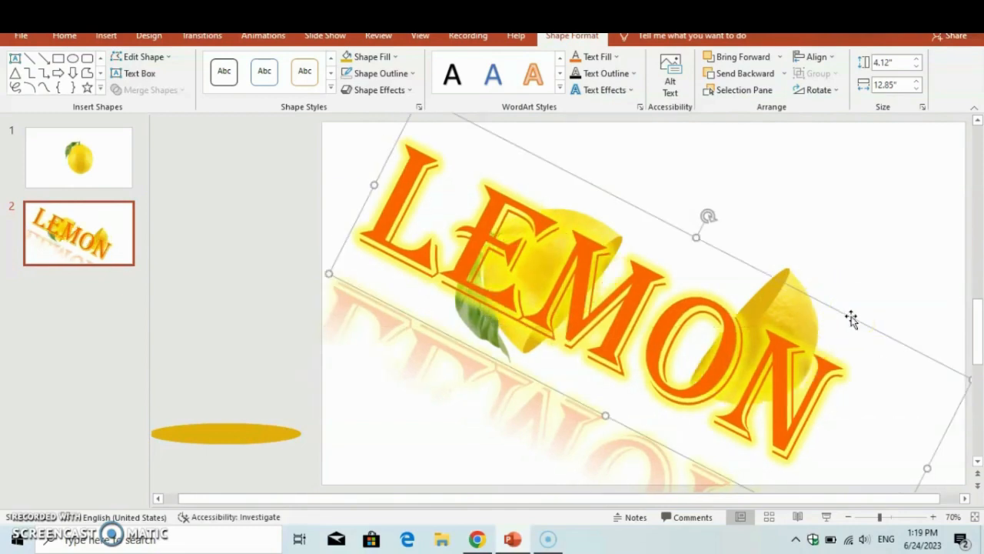
{"action": "left_click", "coordinate": [329, 63]}
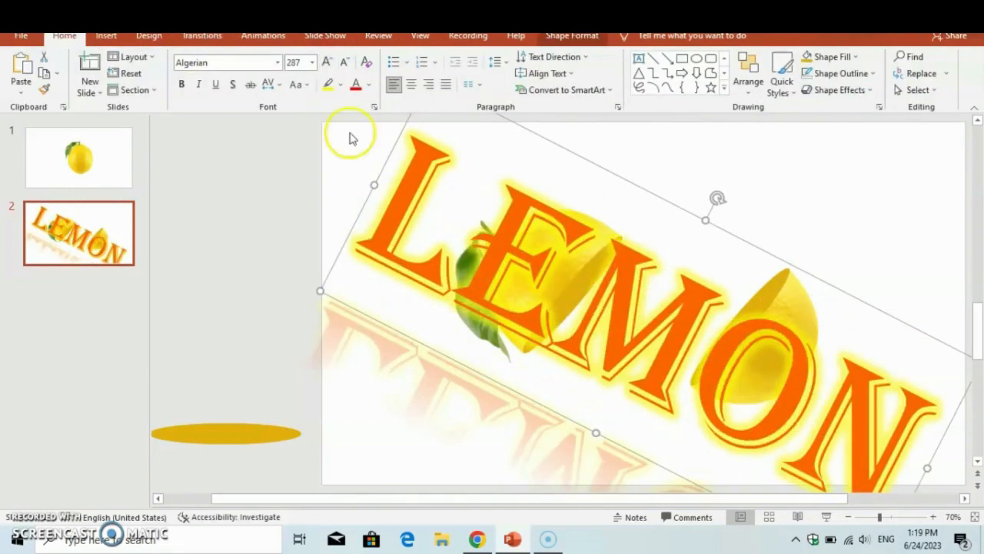
{"action": "left_click", "coordinate": [312, 63]}
{"action": "type", "text": "277"}
{"action": "key", "text": "Return"}
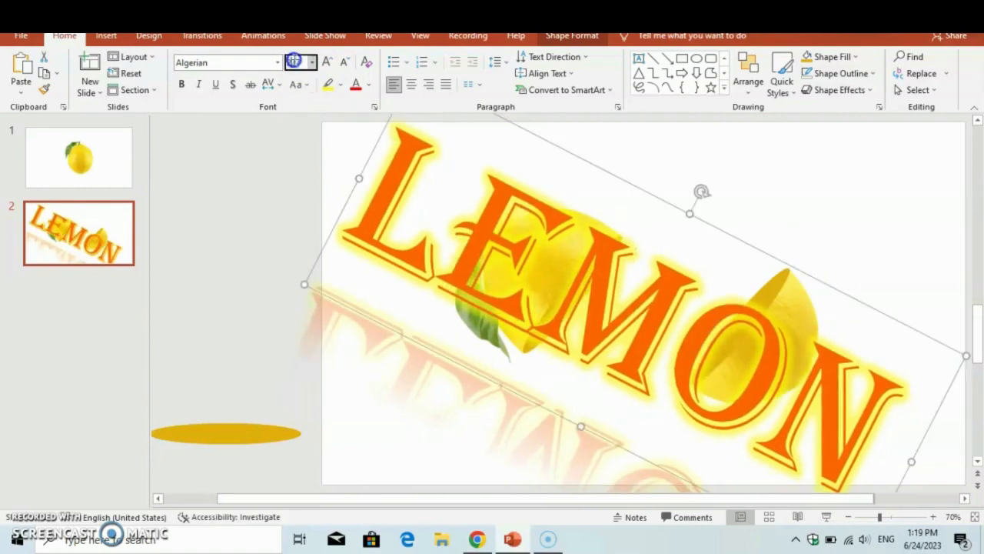
{"action": "left_click_drag", "start_coordinate": [701, 192], "coordinate": [713, 223]}
{"action": "left_click", "coordinate": [819, 256]}
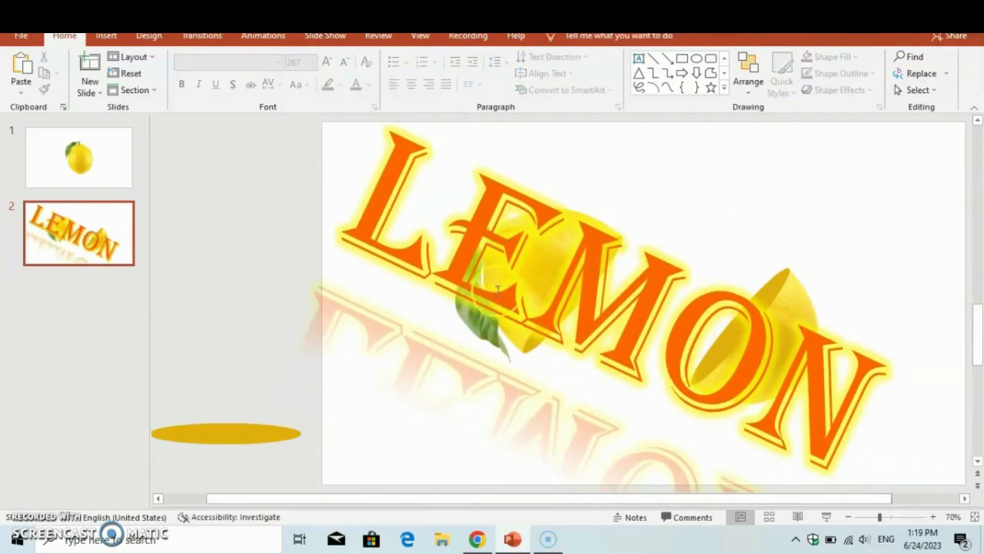
Step: Copy the LEMON text and the spare ovals outside slide 2, and paste them onto slide 1
{"action": "left_click", "coordinate": [444, 271]}
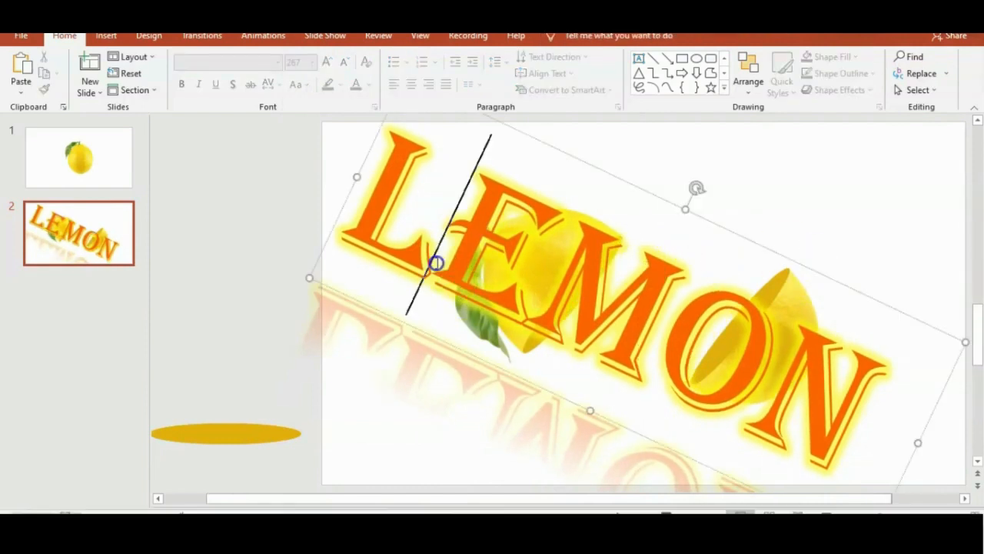
{"action": "left_click", "coordinate": [381, 314]}
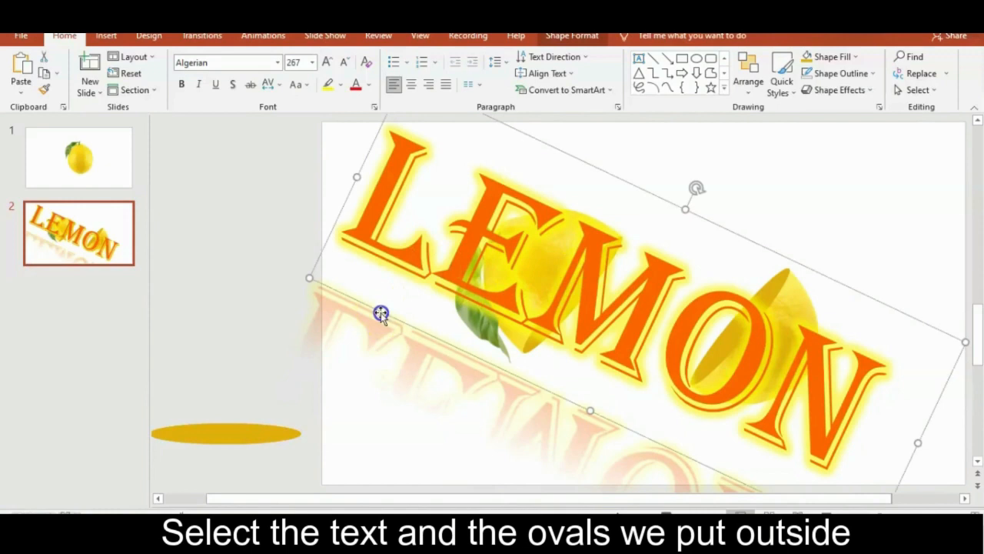
{"action": "left_click", "coordinate": [238, 432], "text": "shift"}
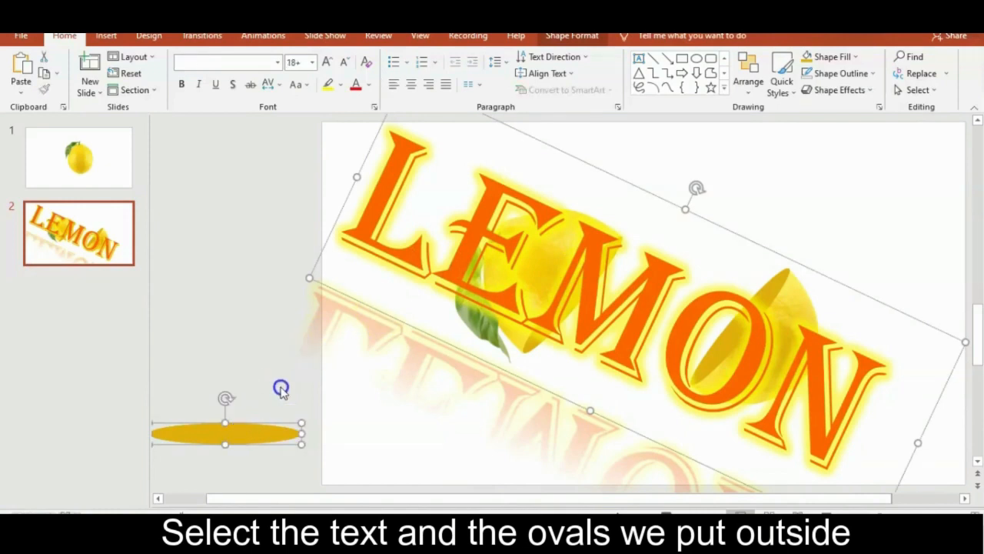
{"action": "left_click", "coordinate": [115, 160]}
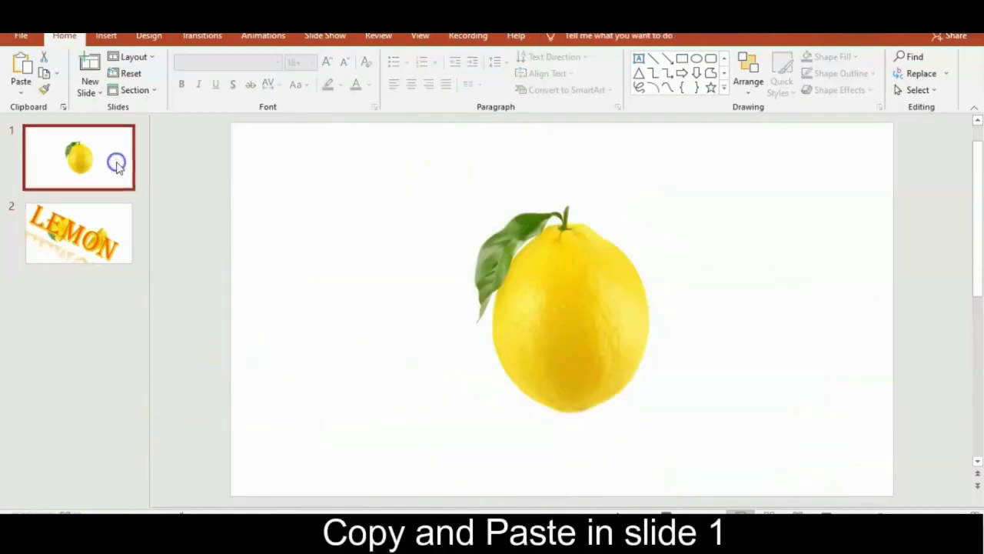
{"action": "left_click", "coordinate": [385, 302]}
{"action": "key", "text": "ctrl+v"}
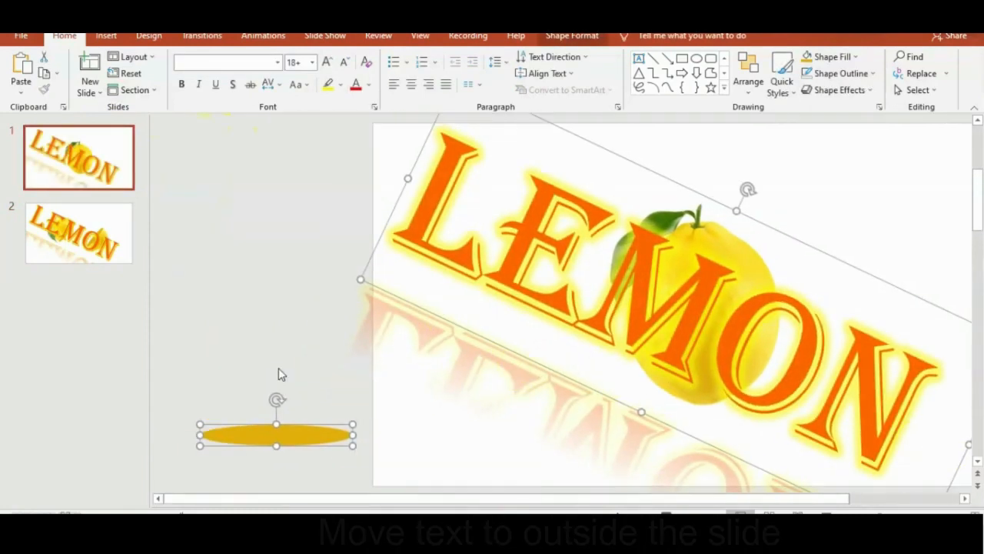
Step: Move the pasted LEMON text on slide 1 off the slide, beyond its upper-left corner
{"action": "left_click", "coordinate": [342, 380]}
{"action": "left_click", "coordinate": [464, 305]}
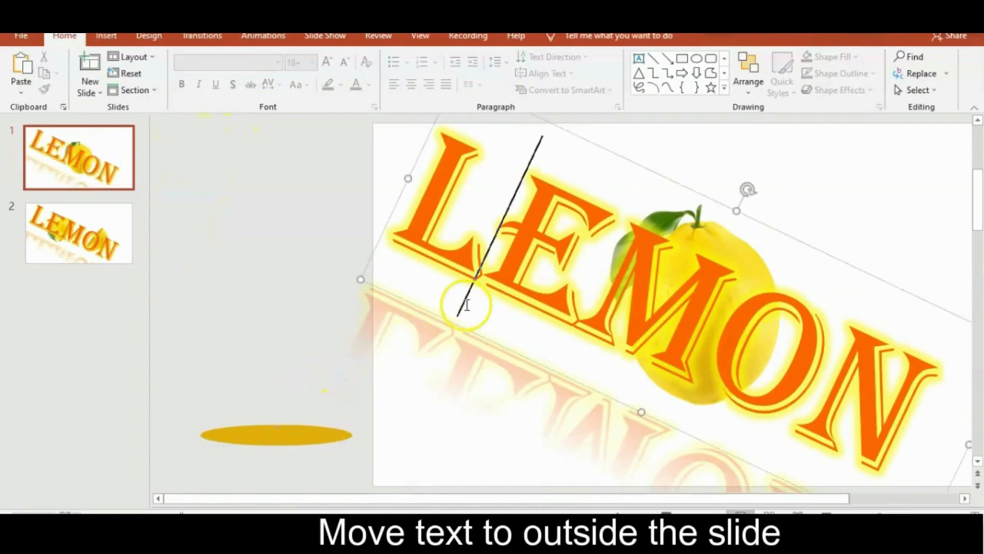
{"action": "left_click_drag", "start_coordinate": [464, 333], "coordinate": [229, 237]}
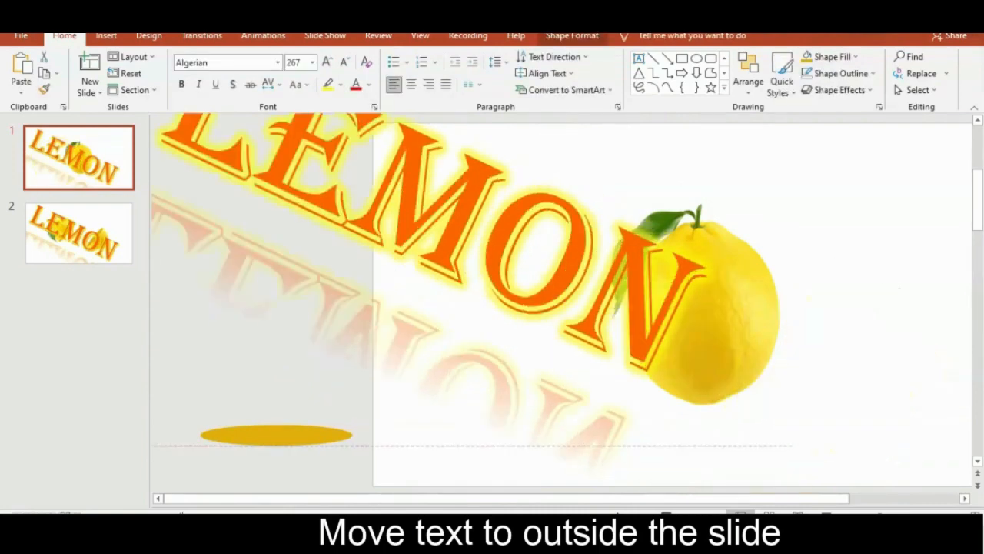
{"action": "key", "text": "ctrl+z"}
{"action": "left_click_drag", "start_coordinate": [482, 342], "coordinate": [161, 147]}
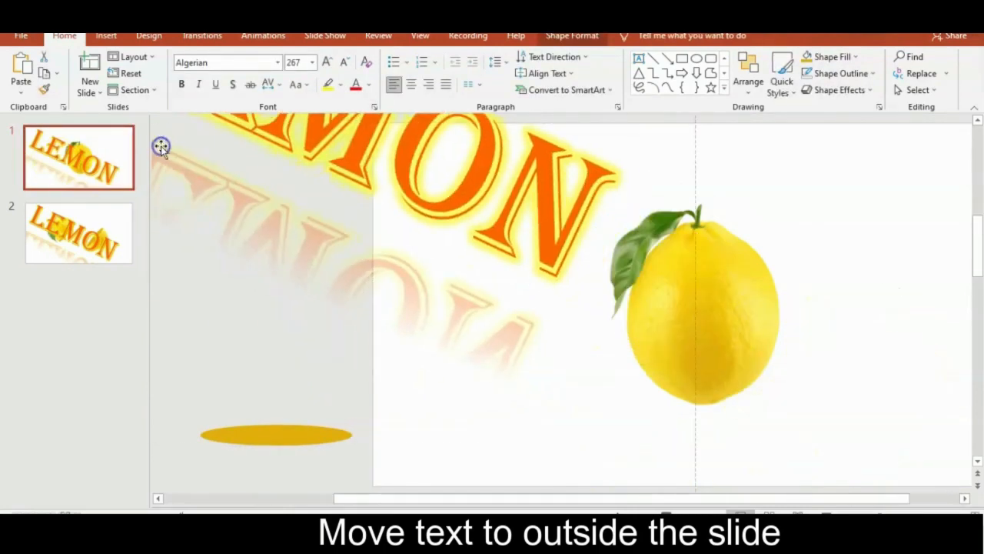
{"action": "left_click_drag", "start_coordinate": [576, 336], "coordinate": [303, 202]}
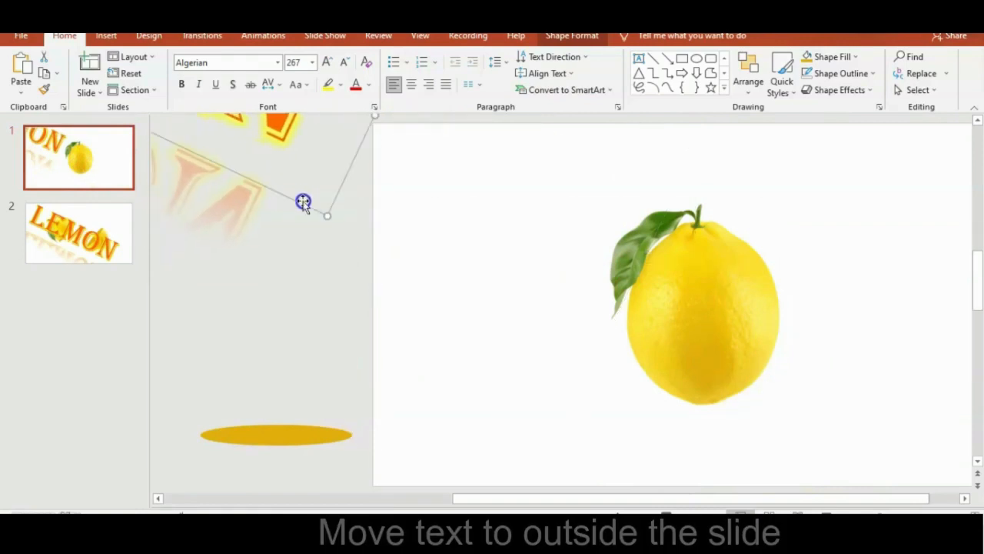
Step: Move the spare ovals on slide 1 across the middle of the whole lemon and send them to the back
{"action": "left_click", "coordinate": [327, 451]}
{"action": "left_click", "coordinate": [312, 430]}
{"action": "left_click_drag", "start_coordinate": [366, 483], "coordinate": [174, 393]}
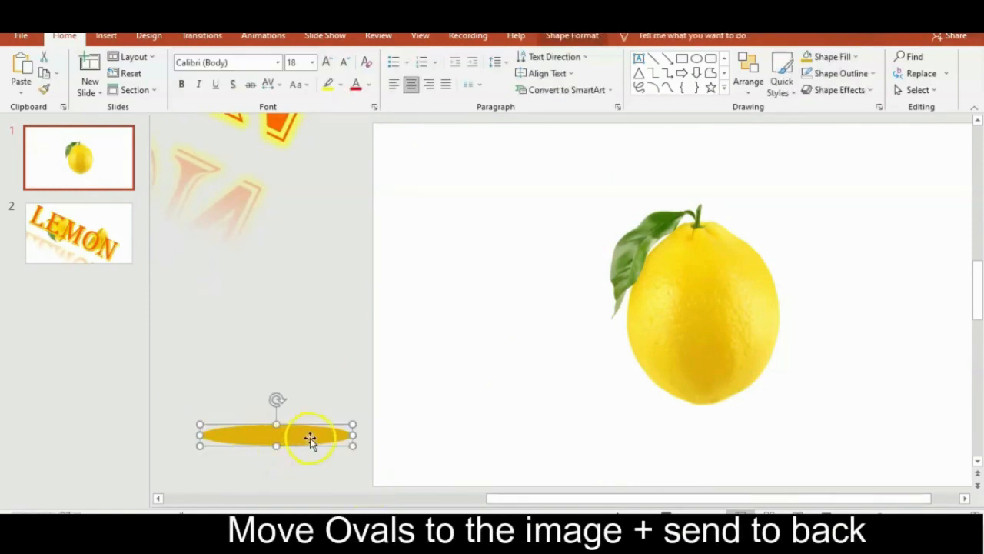
{"action": "left_click_drag", "start_coordinate": [310, 439], "coordinate": [737, 324]}
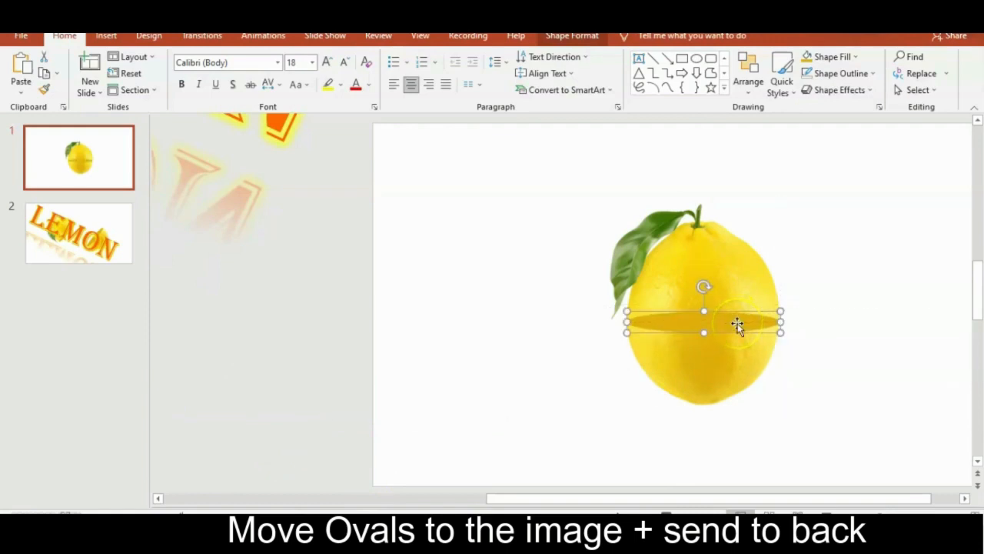
{"action": "right_click", "coordinate": [738, 324]}
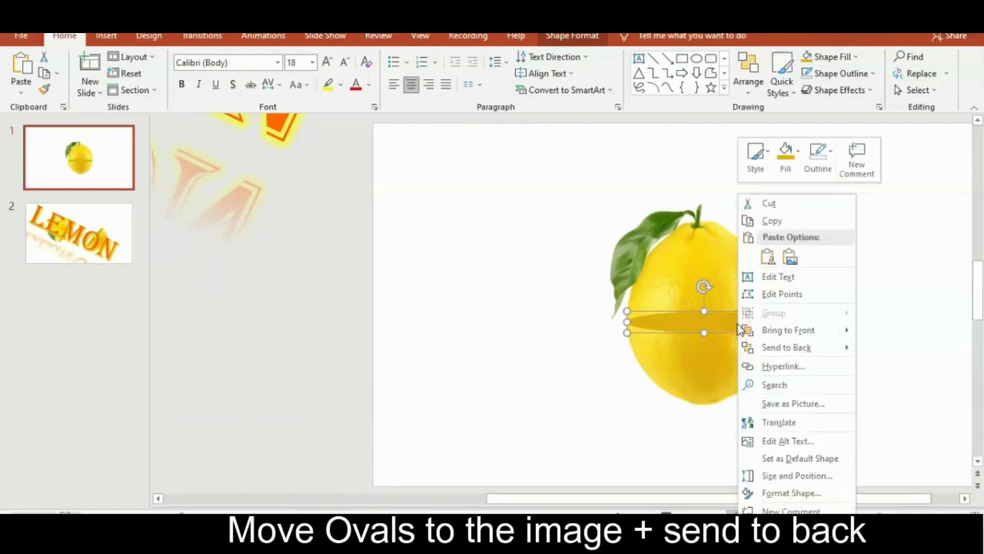
{"action": "left_click", "coordinate": [787, 346]}
{"action": "left_click", "coordinate": [582, 383]}
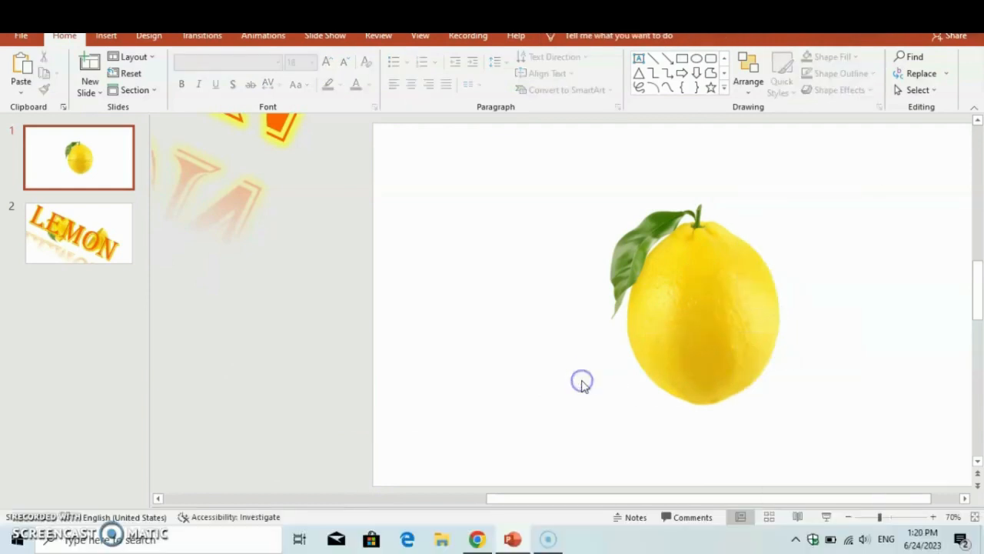
Step: Delete the spare ovals lying outside slide 2
{"action": "left_click", "coordinate": [121, 233]}
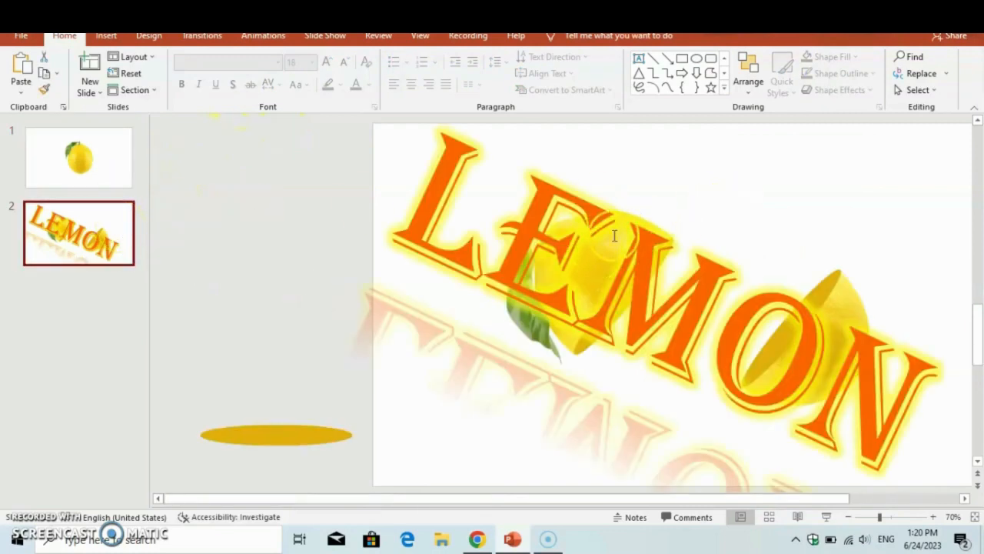
{"action": "left_click", "coordinate": [639, 207]}
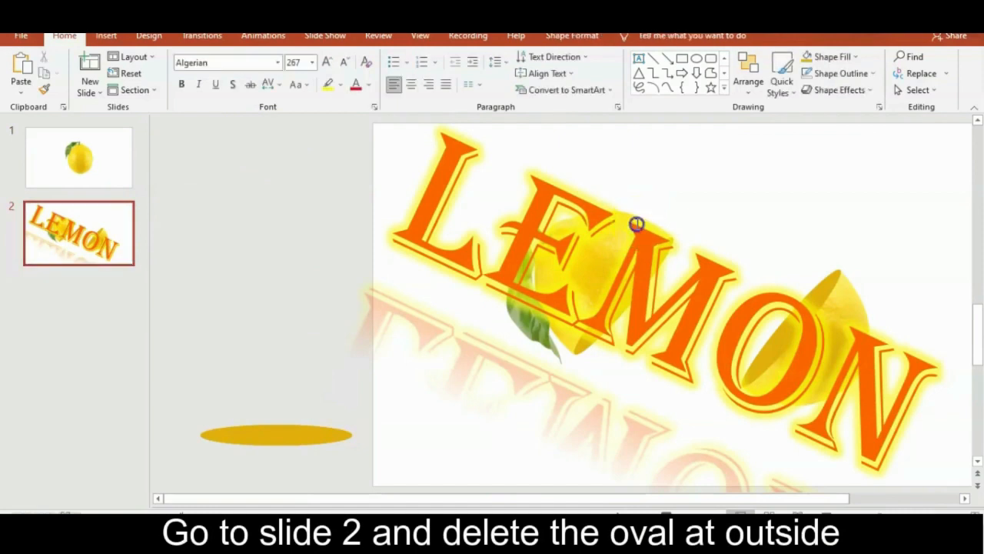
{"action": "left_click_drag", "start_coordinate": [190, 423], "coordinate": [379, 471]}
{"action": "key", "text": "Delete"}
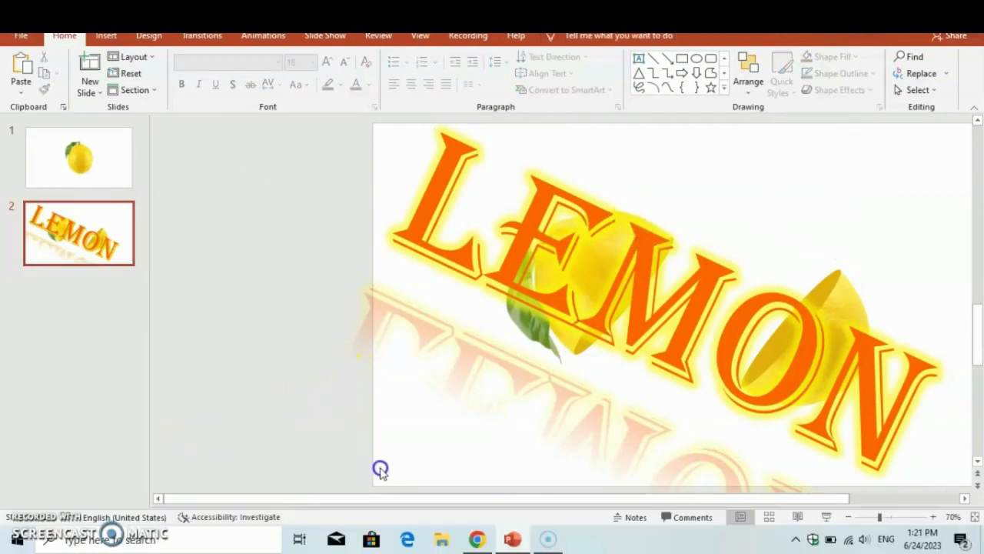
Step: Move the LEMON text down to uncover the lemon halves, and ungroup the bottom half without the leaf
{"action": "left_click", "coordinate": [846, 284]}
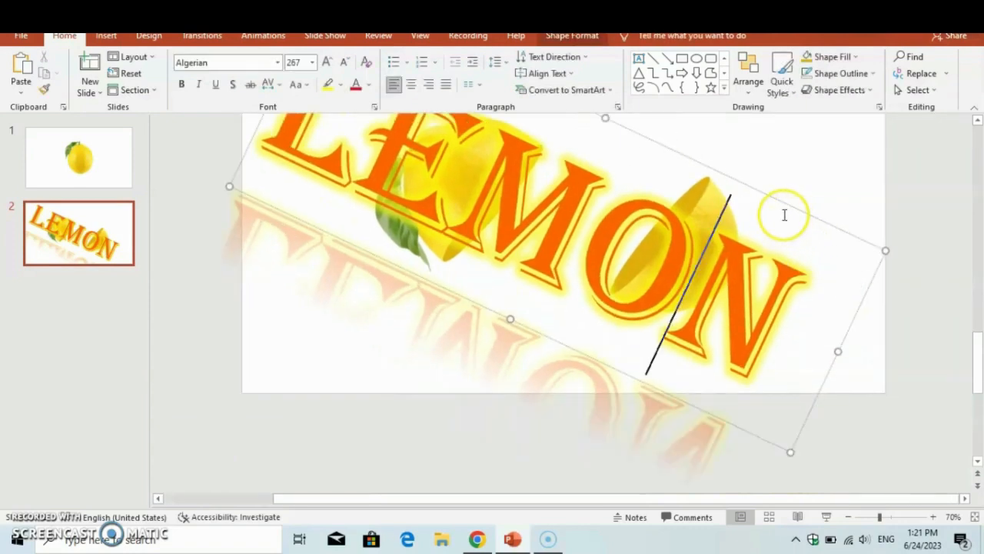
{"action": "left_click_drag", "start_coordinate": [780, 204], "coordinate": [724, 315]}
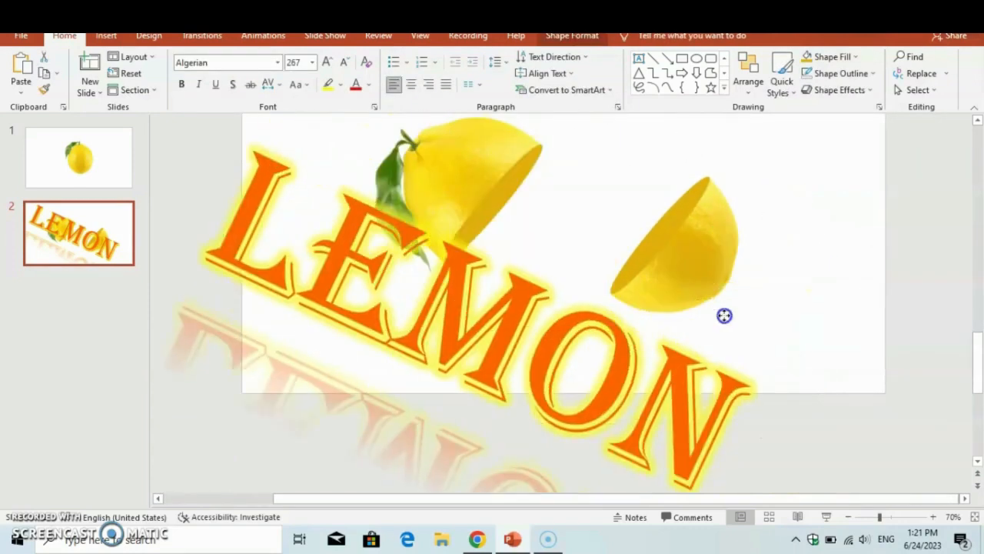
{"action": "left_click", "coordinate": [724, 235]}
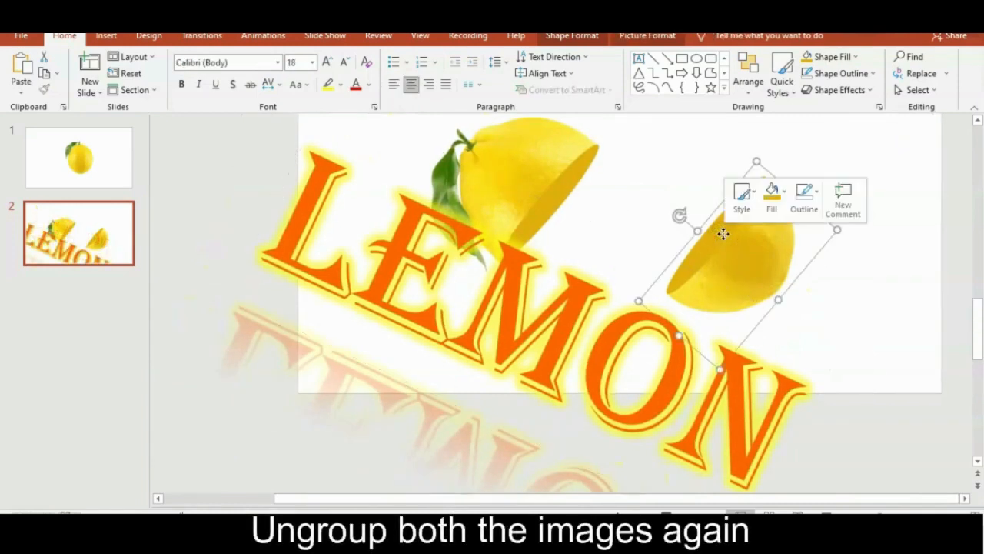
{"action": "right_click", "coordinate": [723, 234]}
{"action": "mouse_move", "coordinate": [821, 314]}
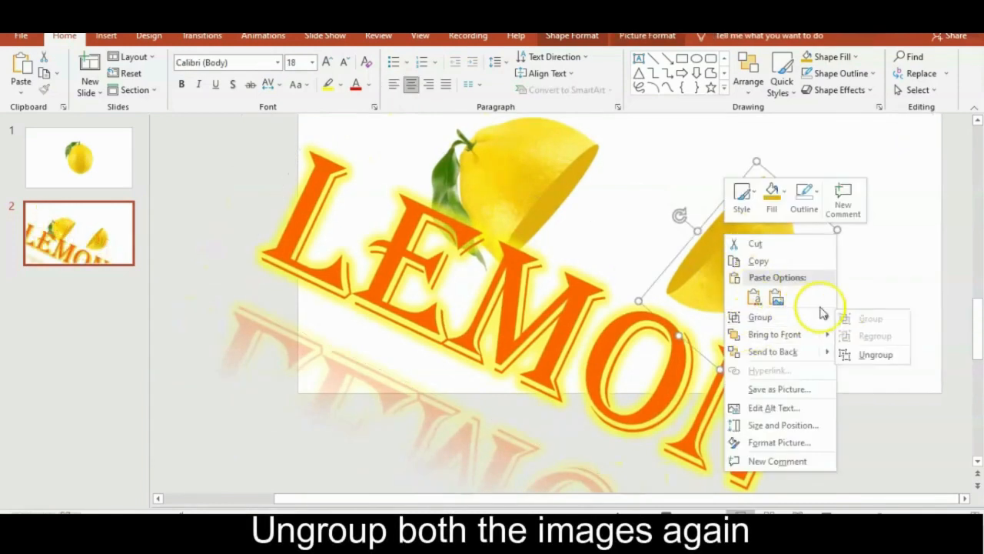
{"action": "left_click", "coordinate": [870, 355]}
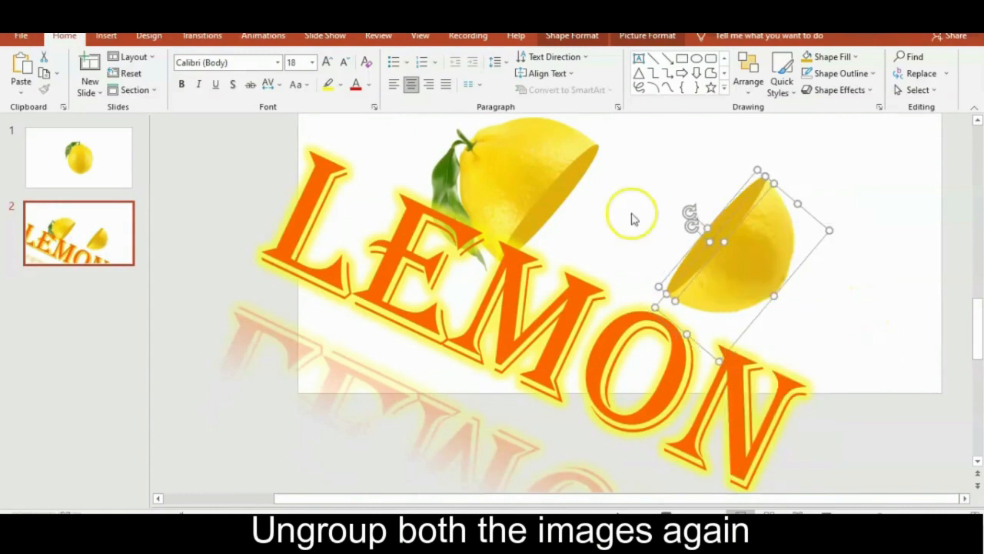
Step: Ungroup the top lemon half with the leaf into its picture and oval
{"action": "left_click", "coordinate": [559, 191]}
{"action": "right_click", "coordinate": [557, 191]}
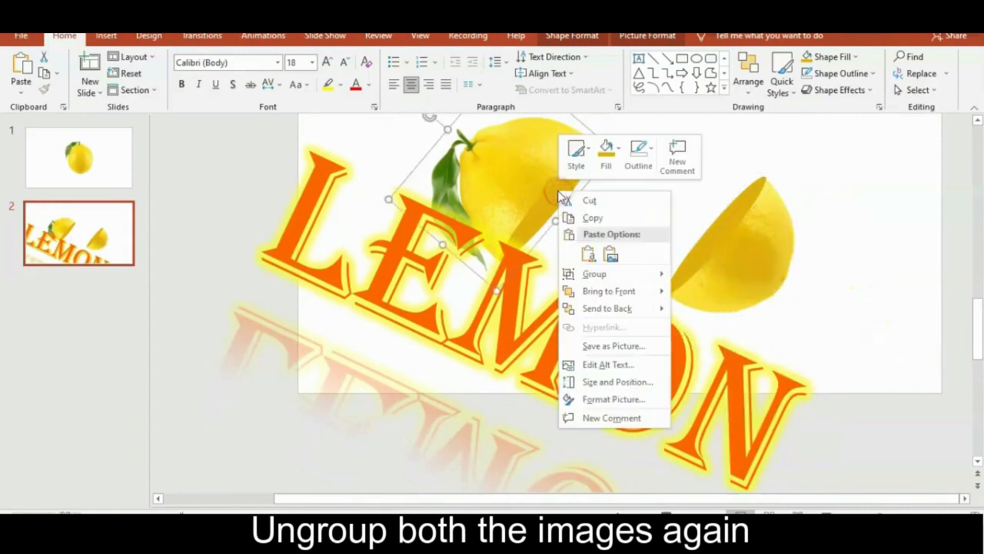
{"action": "mouse_move", "coordinate": [632, 275]}
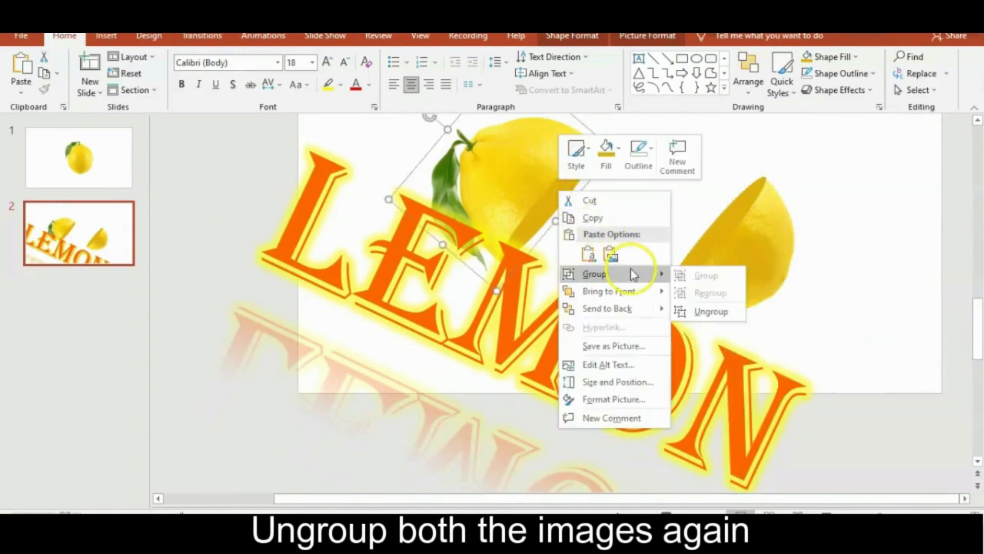
{"action": "left_click", "coordinate": [707, 312]}
Step: Move the LEMON text back up so it runs diagonally across both lemon halves
{"action": "left_click", "coordinate": [624, 319]}
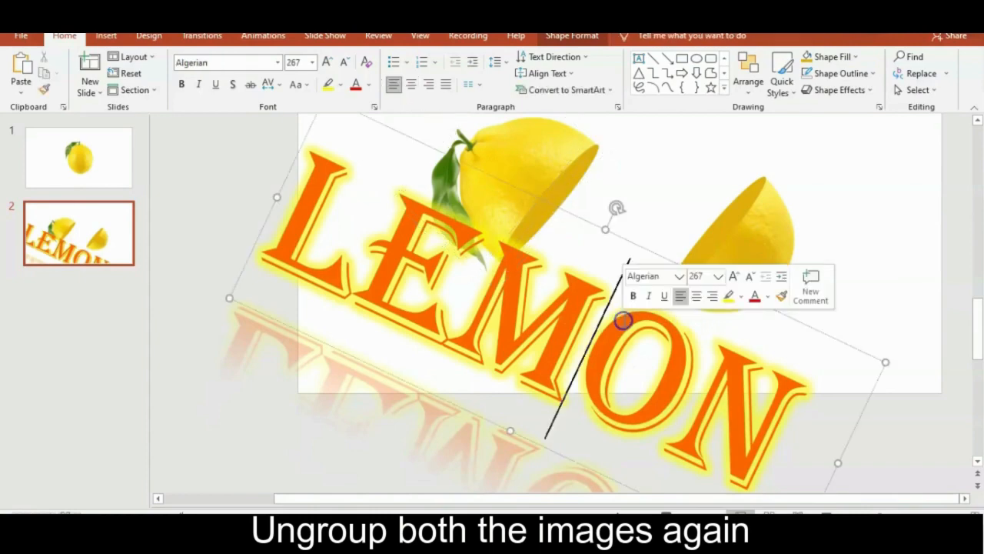
{"action": "left_click", "coordinate": [604, 250]}
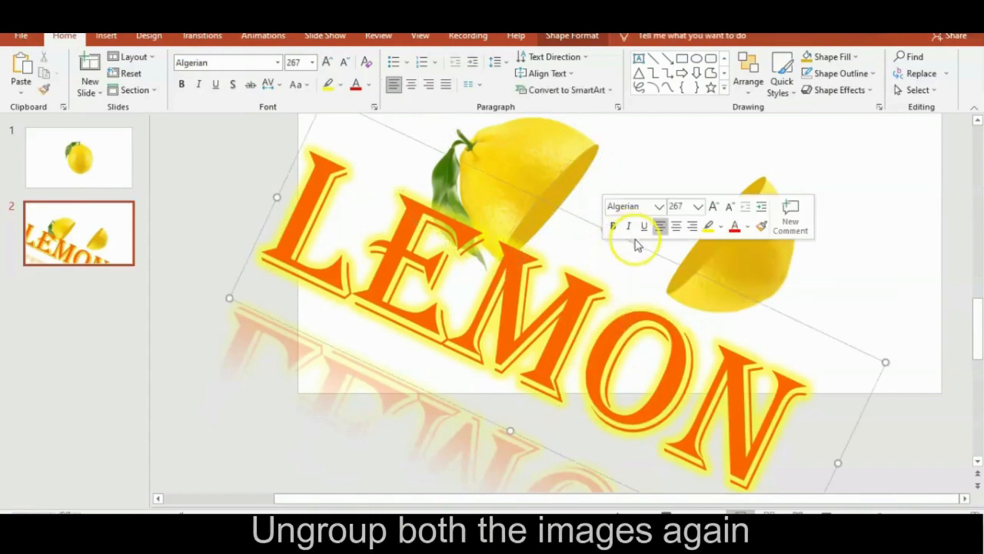
{"action": "left_click_drag", "start_coordinate": [647, 254], "coordinate": [732, 165]}
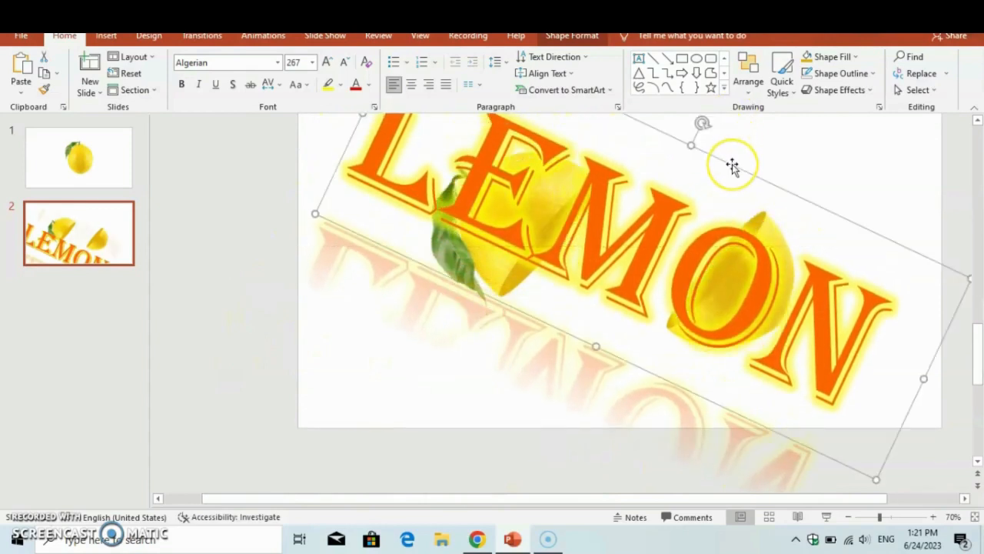
{"action": "scroll", "coordinate": [732, 164], "scroll_direction": "up", "scroll_amount": 1}
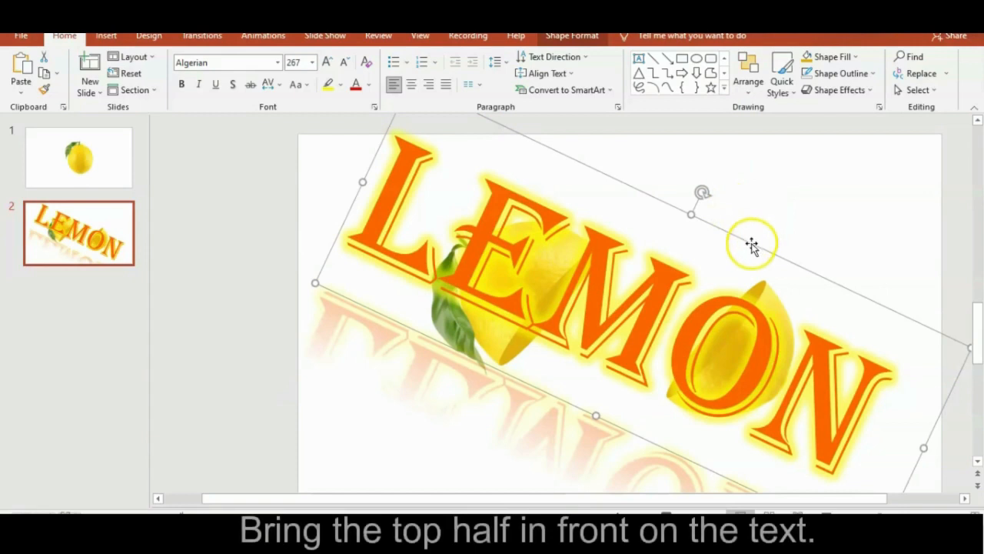
{"action": "left_click_drag", "start_coordinate": [752, 244], "coordinate": [738, 254]}
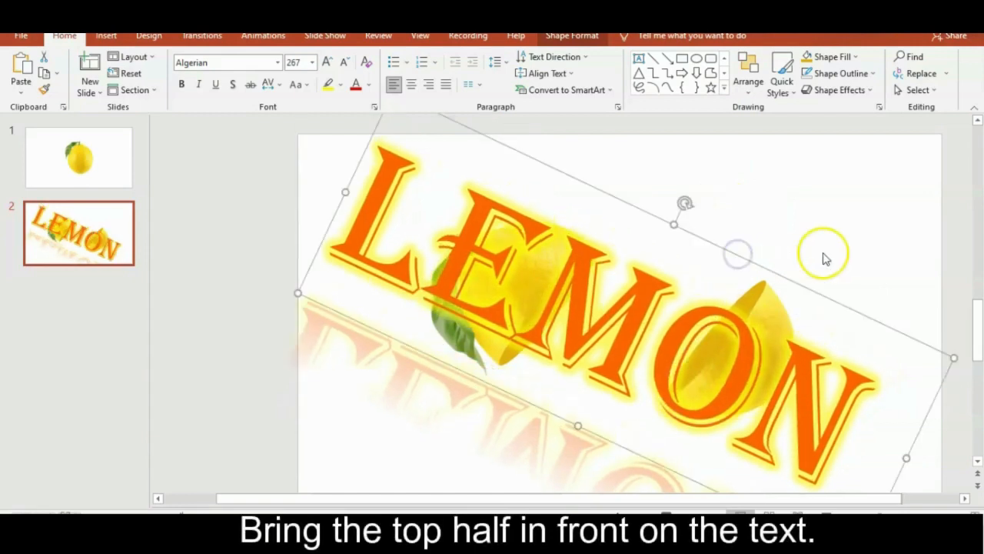
{"action": "left_click", "coordinate": [823, 256]}
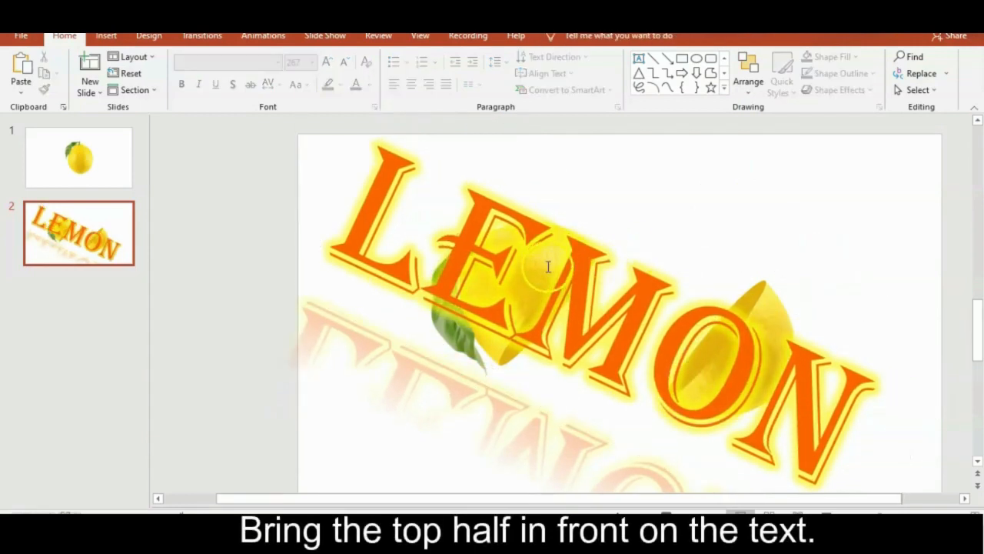
Step: Send the LEMON text to the back, behind both lemon halves
{"action": "left_click", "coordinate": [590, 288]}
{"action": "left_click", "coordinate": [592, 193]}
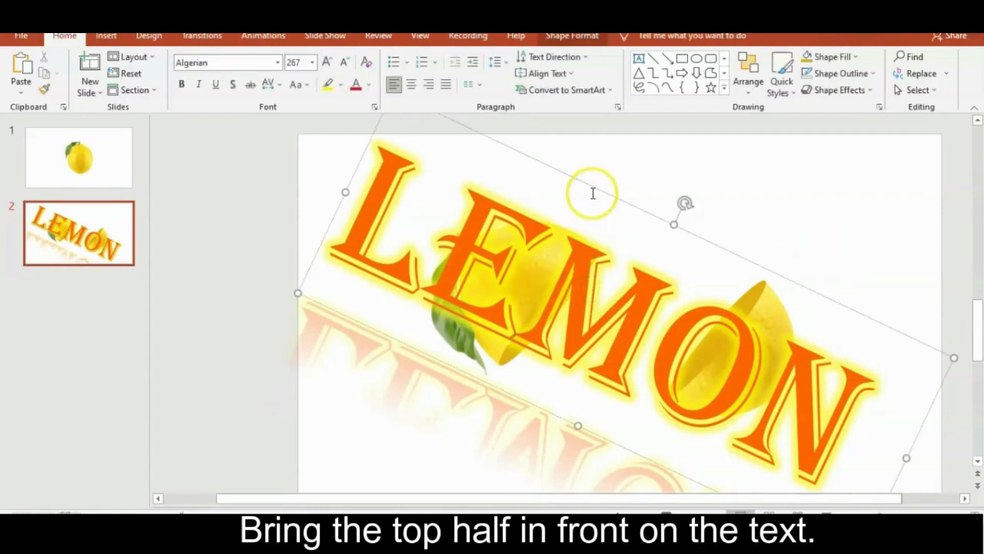
{"action": "right_click", "coordinate": [592, 189]}
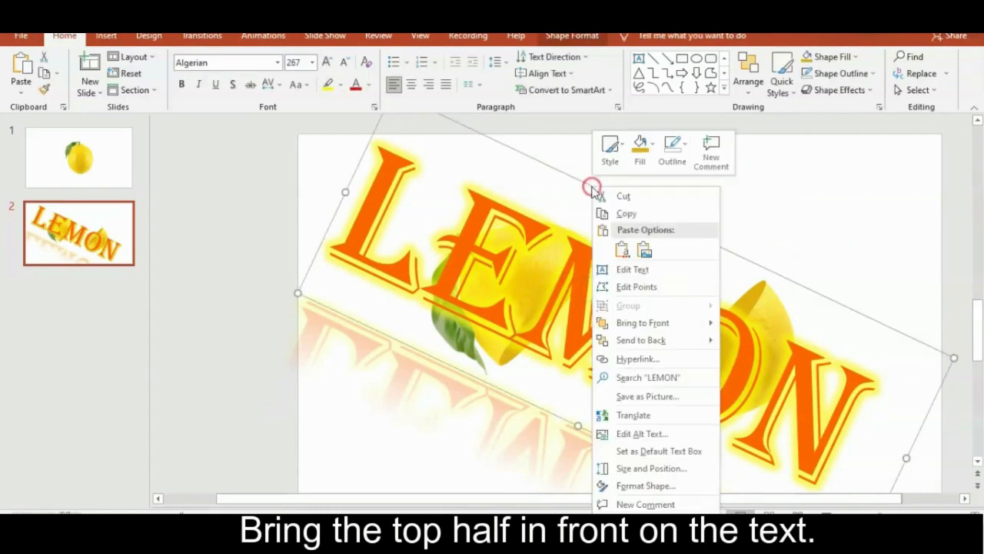
{"action": "left_click", "coordinate": [642, 341]}
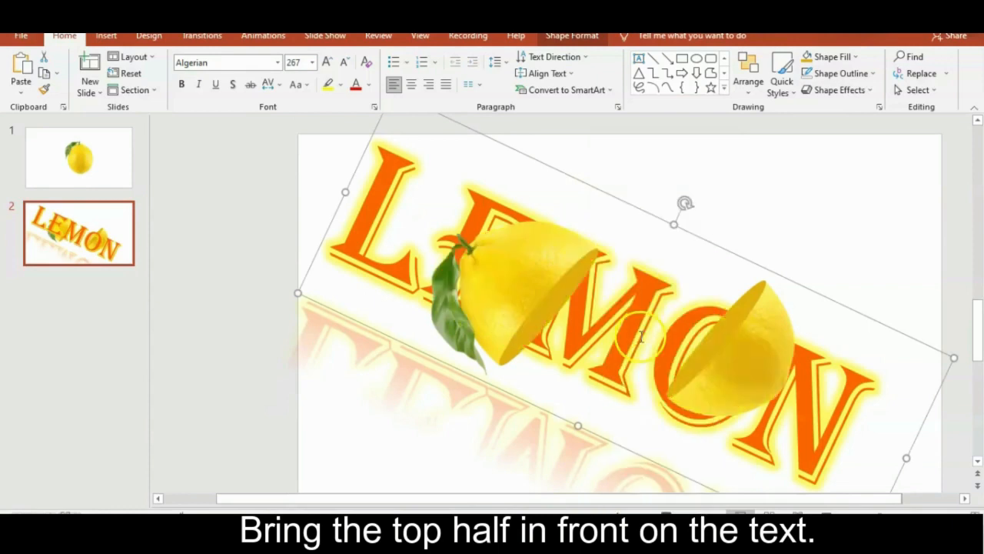
Step: Send the picture of the leafless bottom lemon half to the back, behind the LEMON text
{"action": "left_click", "coordinate": [763, 351]}
{"action": "right_click", "coordinate": [762, 350]}
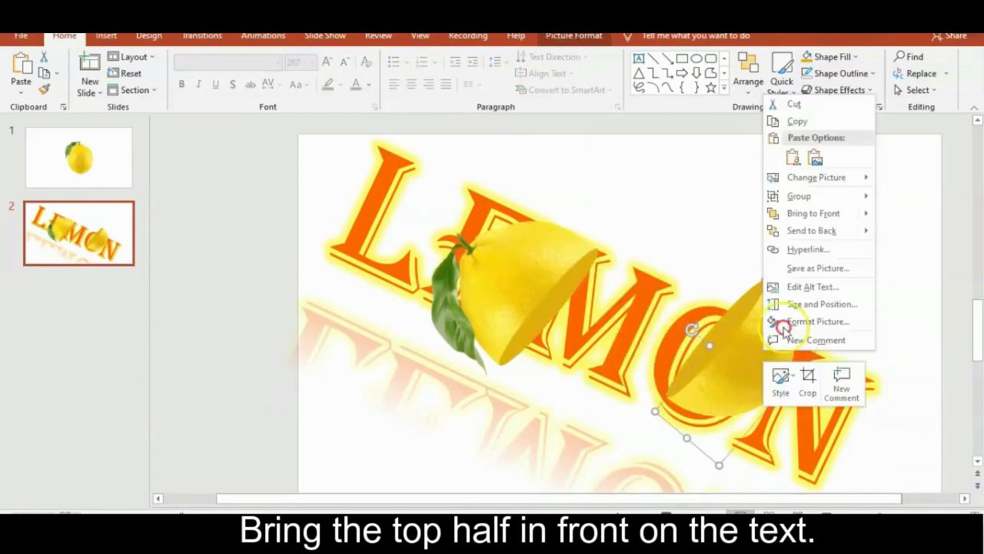
{"action": "left_click", "coordinate": [828, 233]}
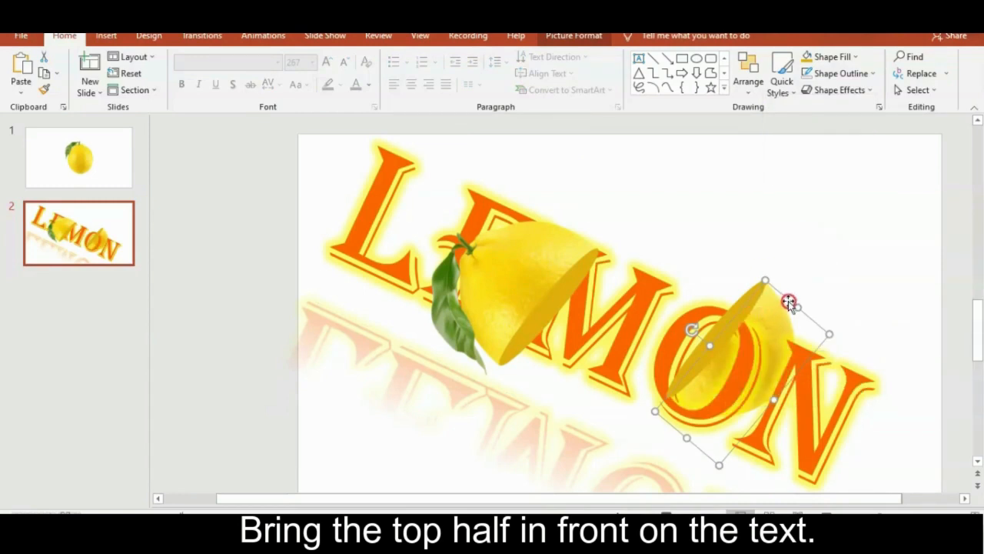
Step: Send the thin oval forming the bottom lemon half's cut face to the back, behind the LEMON text
{"action": "left_click", "coordinate": [745, 293]}
{"action": "right_click", "coordinate": [745, 295]}
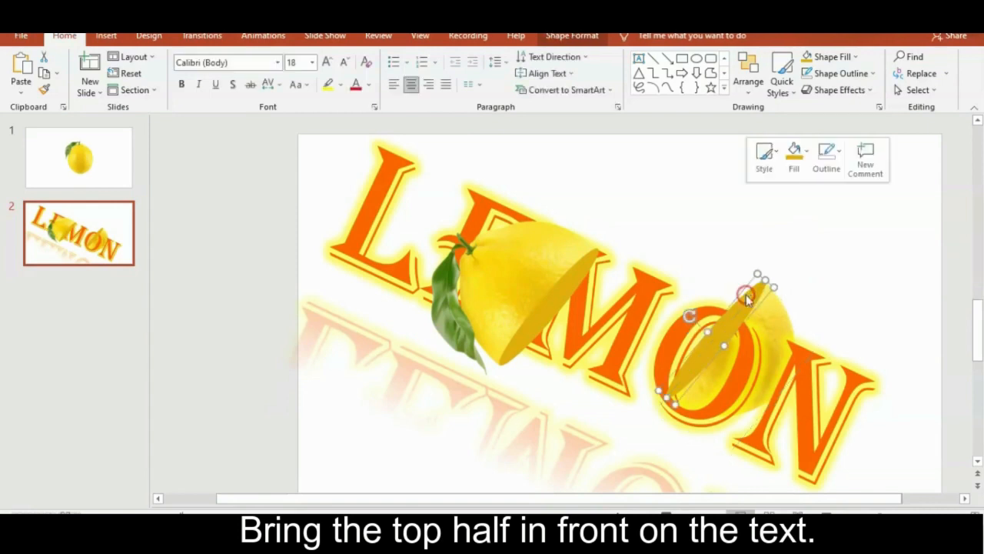
{"action": "mouse_move", "coordinate": [794, 319]}
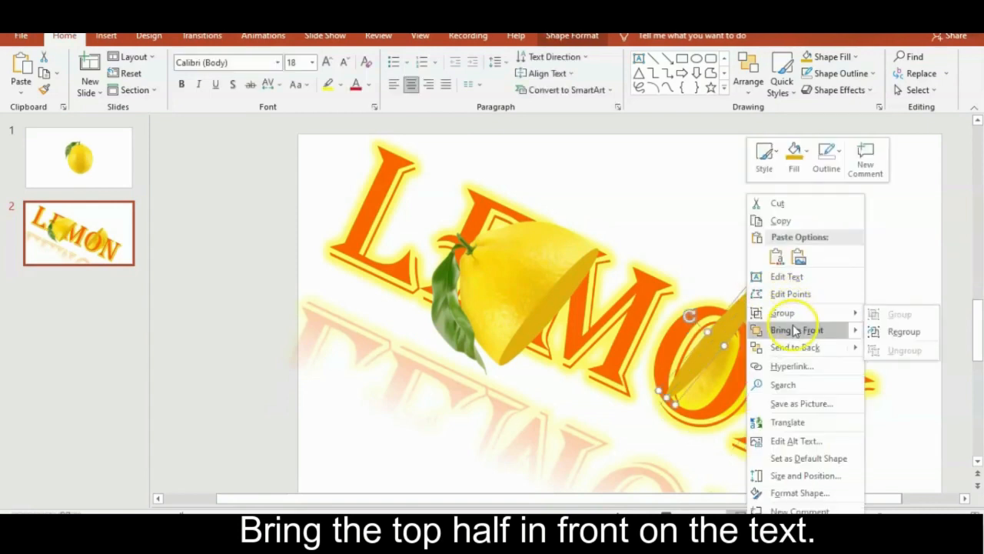
{"action": "left_click", "coordinate": [797, 348]}
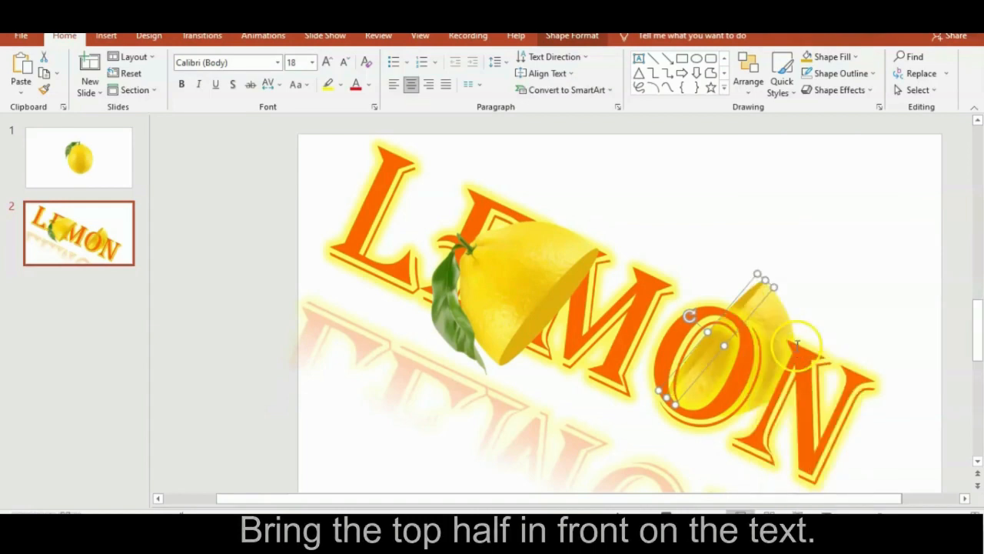
{"action": "left_click", "coordinate": [815, 287]}
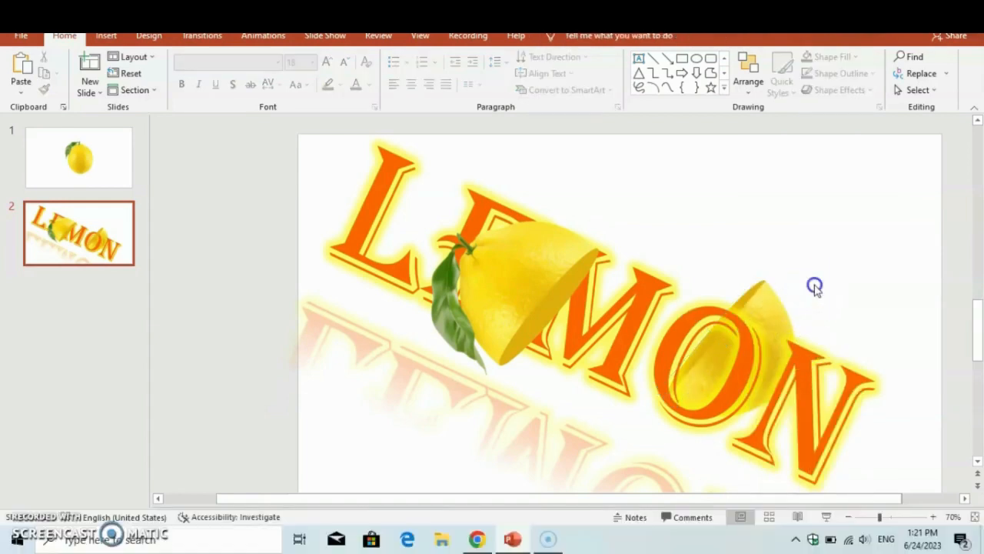
Step: Bring the picture of the top lemon half with the leaf to the front, above its oval and the LEMON text
{"action": "left_click", "coordinate": [515, 286]}
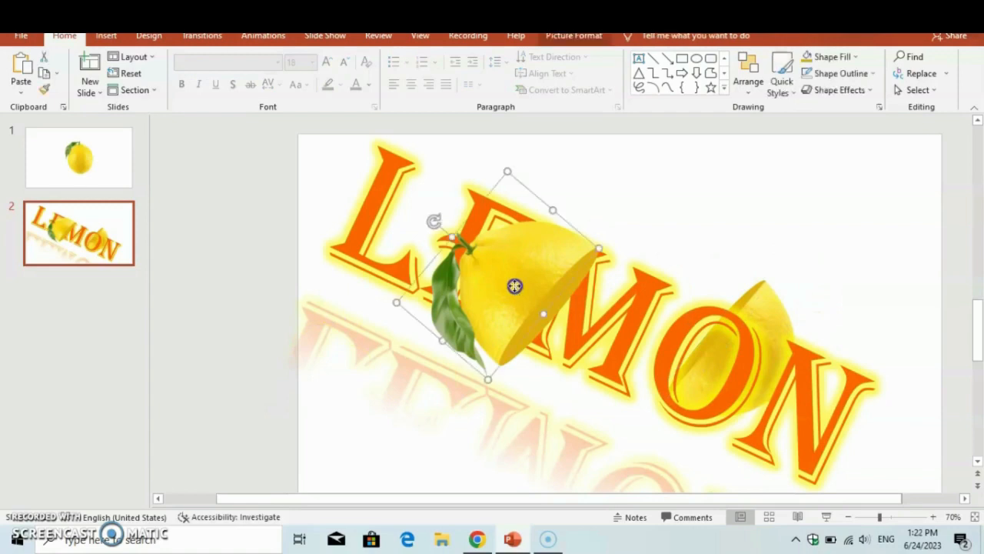
{"action": "right_click", "coordinate": [515, 285]}
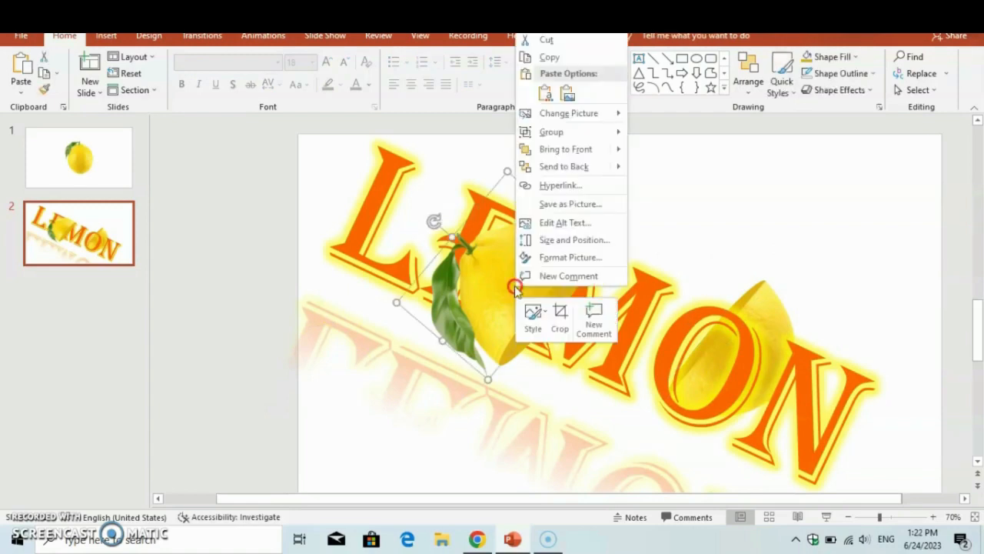
{"action": "left_click", "coordinate": [582, 154]}
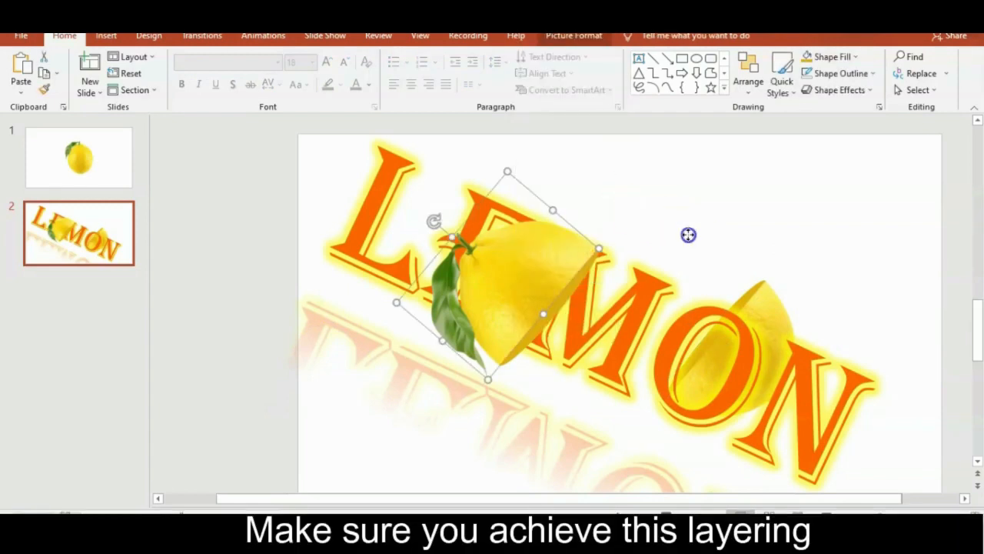
{"action": "left_click", "coordinate": [688, 234]}
{"action": "left_click", "coordinate": [789, 233]}
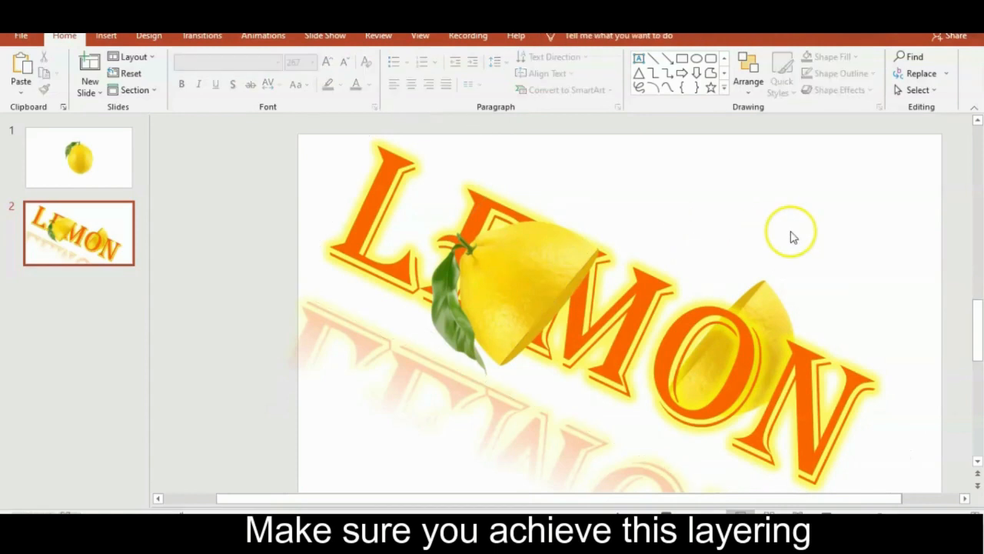